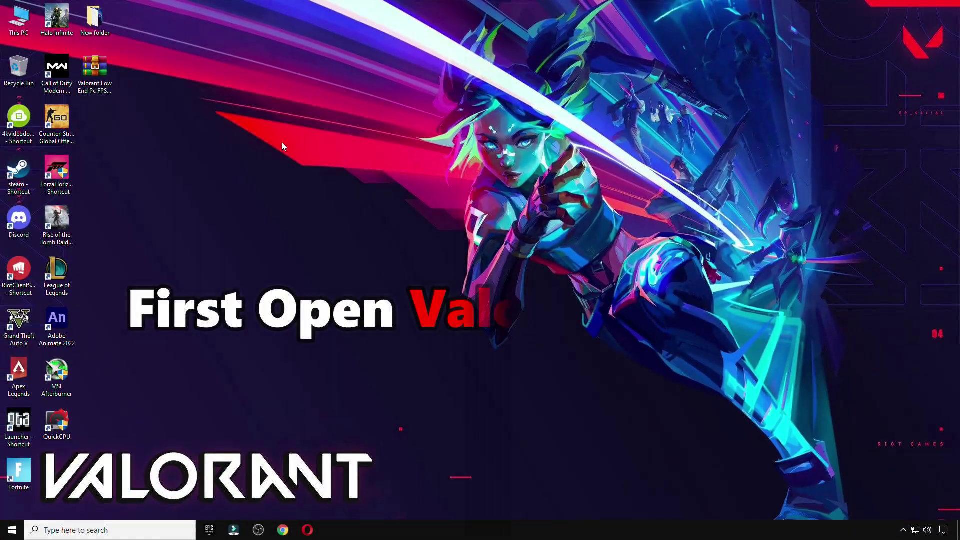
# - Open the VALORANT live folder inside Riot Games on the Gaming (D:) drive
pyautogui.doubleClick(18, 20)
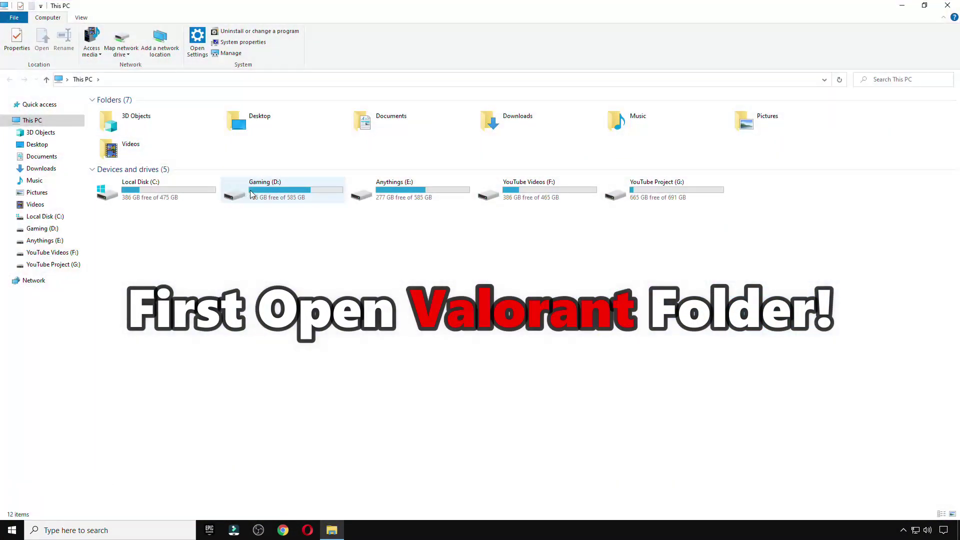
pyautogui.doubleClick(247, 188)
pyautogui.doubleClick(120, 165)
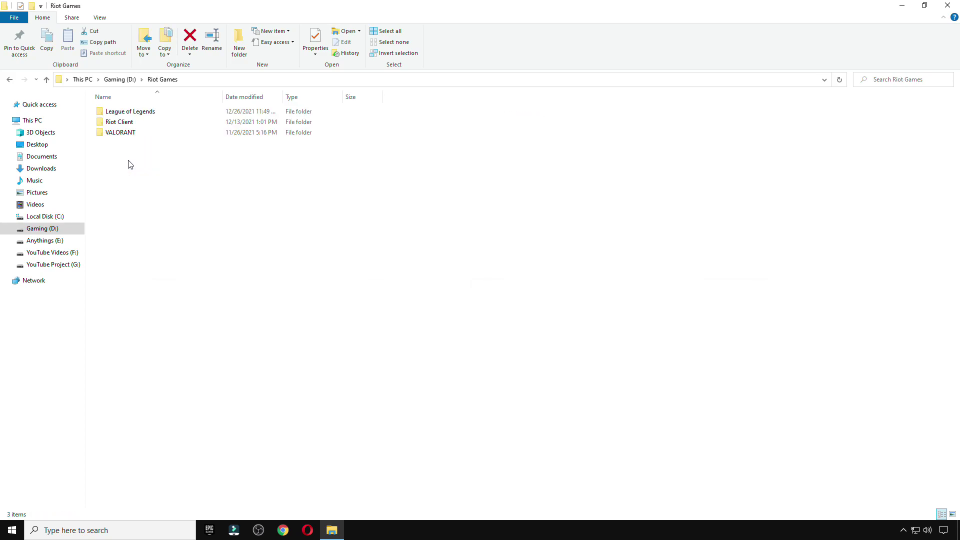
pyautogui.doubleClick(120, 133)
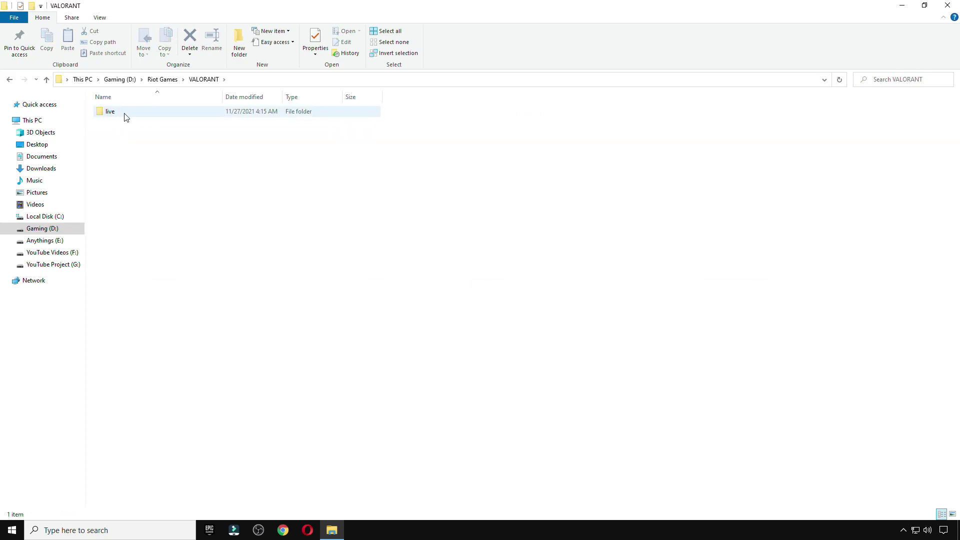
pyautogui.doubleClick(122, 114)
# - Open the compatibility settings in the VALORANT application's properties
pyautogui.rightClick(118, 154)
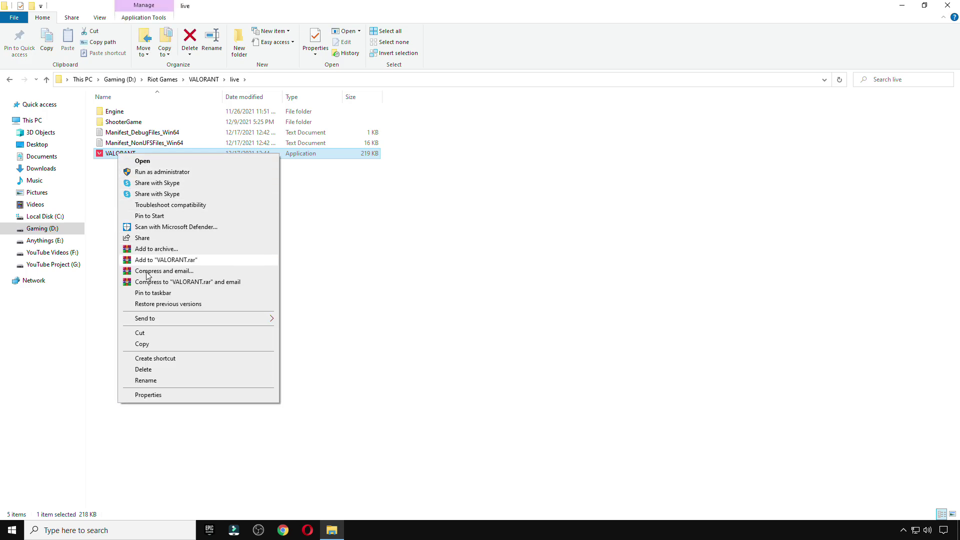
pyautogui.click(173, 395)
pyautogui.moveTo(225, 156); pyautogui.dragTo(628, 113)
pyautogui.click(612, 133)
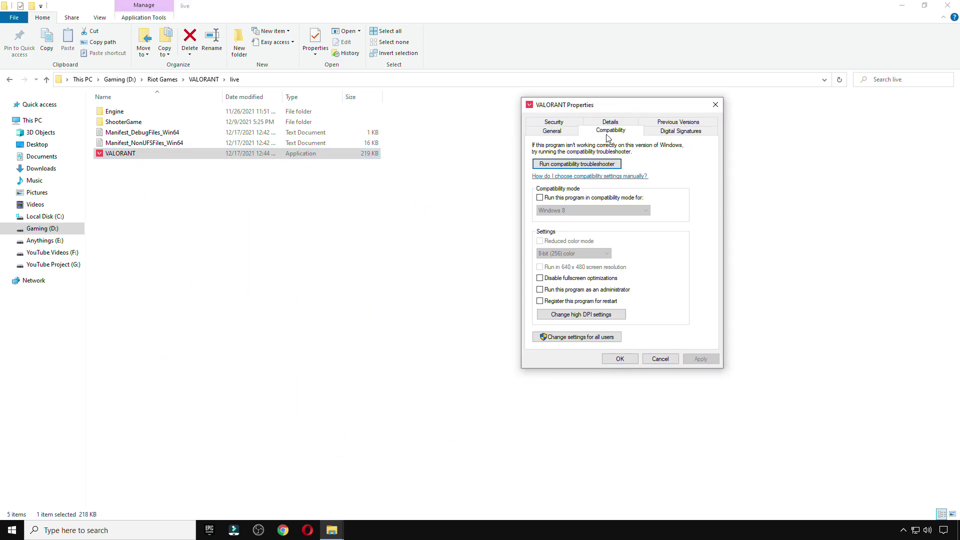
# - Set VALORANT's high DPI scaling override to Application, apply the properties, and close the folder window
pyautogui.click(588, 317)
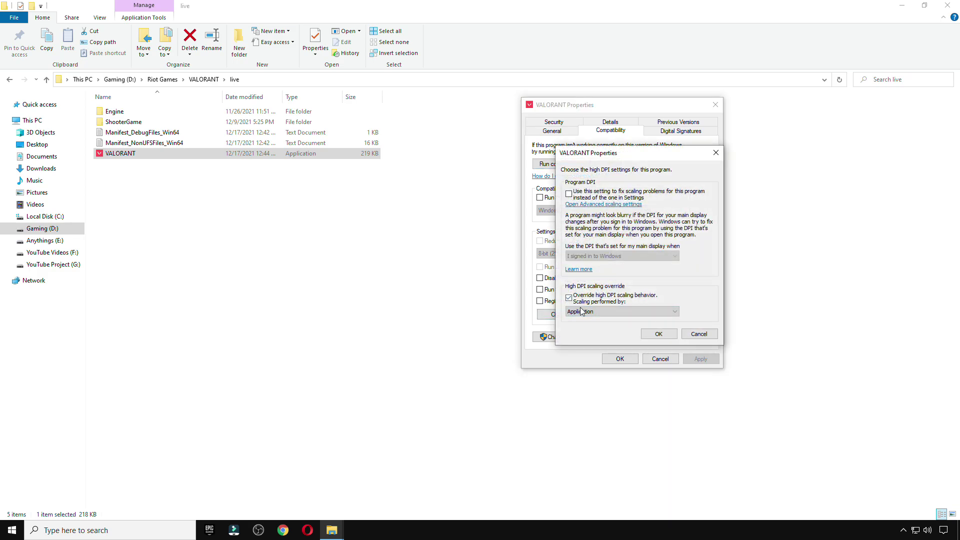
pyautogui.click(581, 313)
pyautogui.click(594, 321)
pyautogui.click(660, 334)
pyautogui.click(700, 359)
pyautogui.click(620, 359)
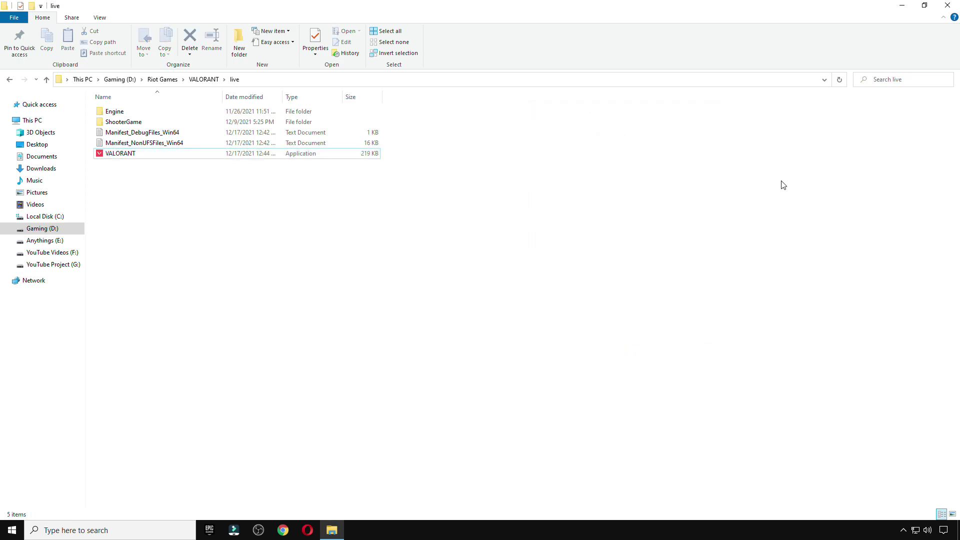
pyautogui.click(950, 5)
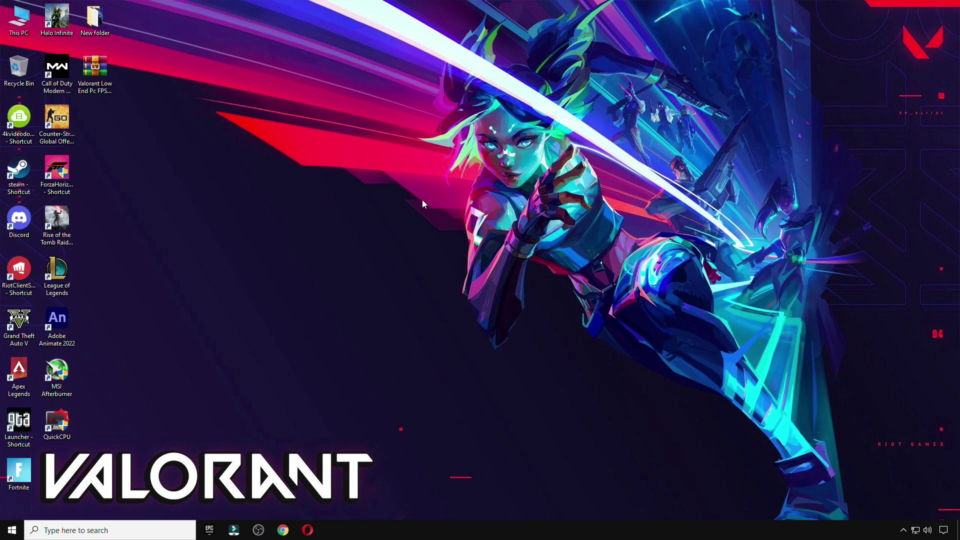
# - Open Device Manager in Computer Management and expand the display adapters
pyautogui.rightClick(7, 23)
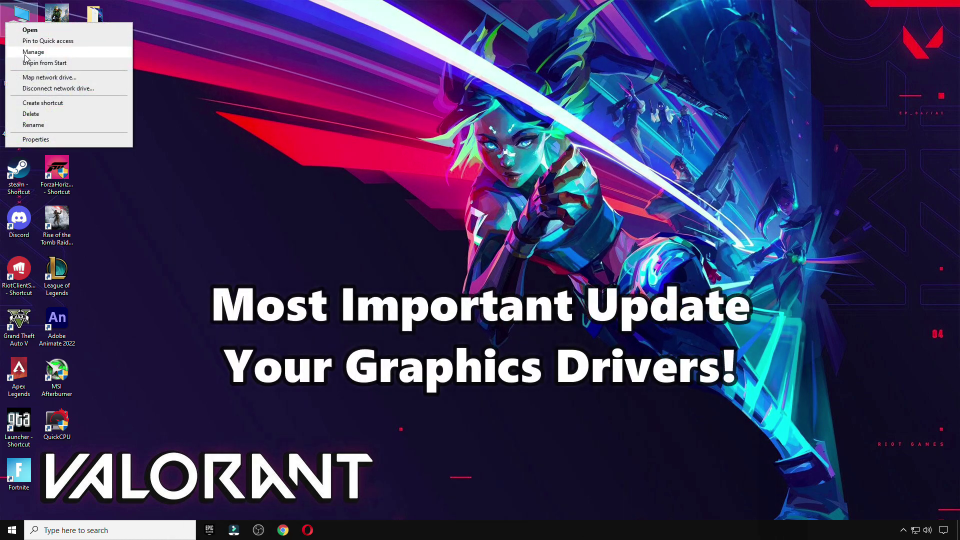
pyautogui.click(44, 53)
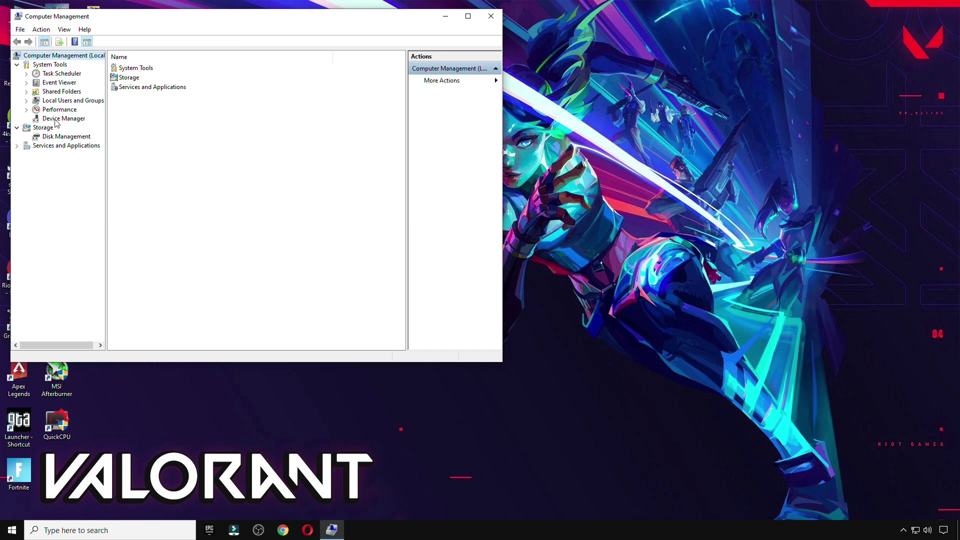
pyautogui.click(79, 119)
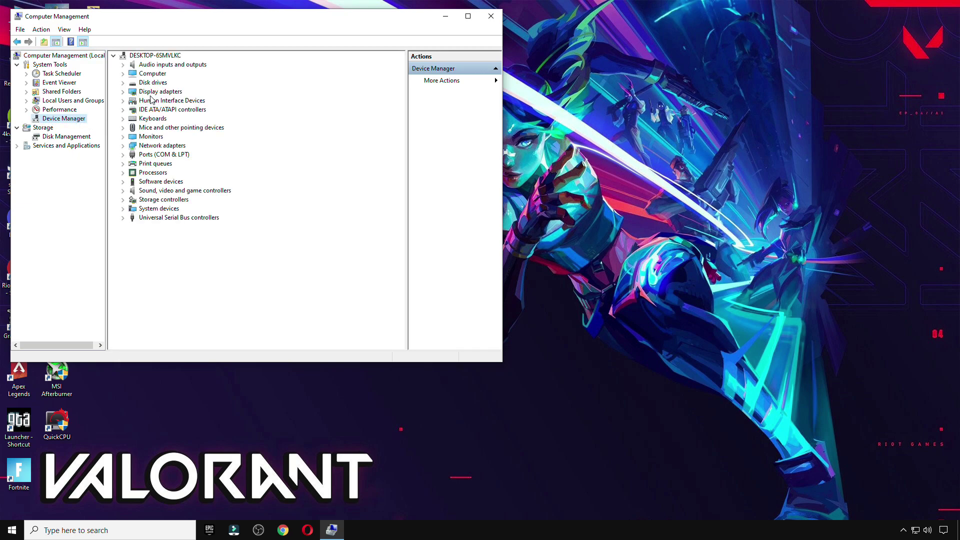
pyautogui.click(162, 94)
pyautogui.doubleClick(131, 93)
# - Search automatically for an updated Radeon RX 570 Series driver, and close the driver wizard and Computer Management
pyautogui.rightClick(163, 103)
pyautogui.click(192, 110)
pyautogui.click(206, 159)
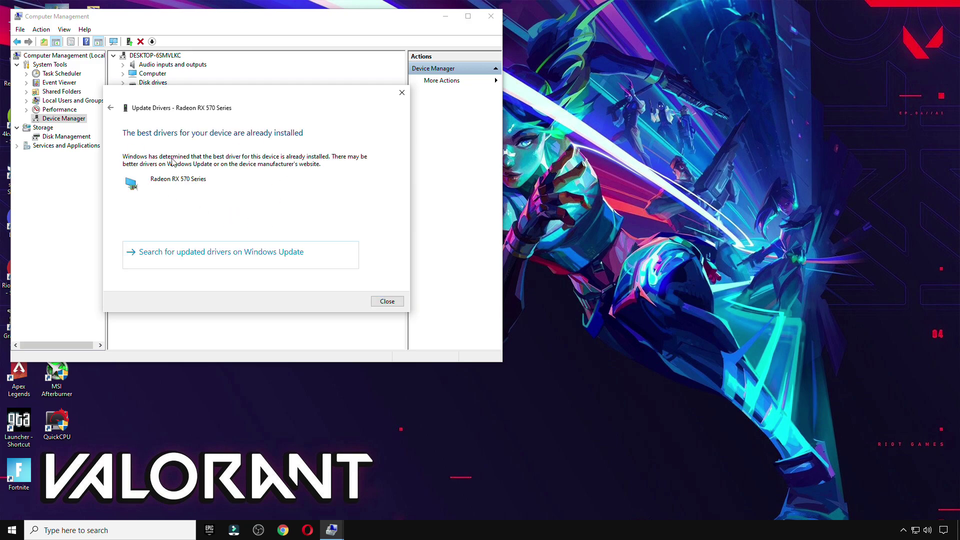
pyautogui.click(386, 301)
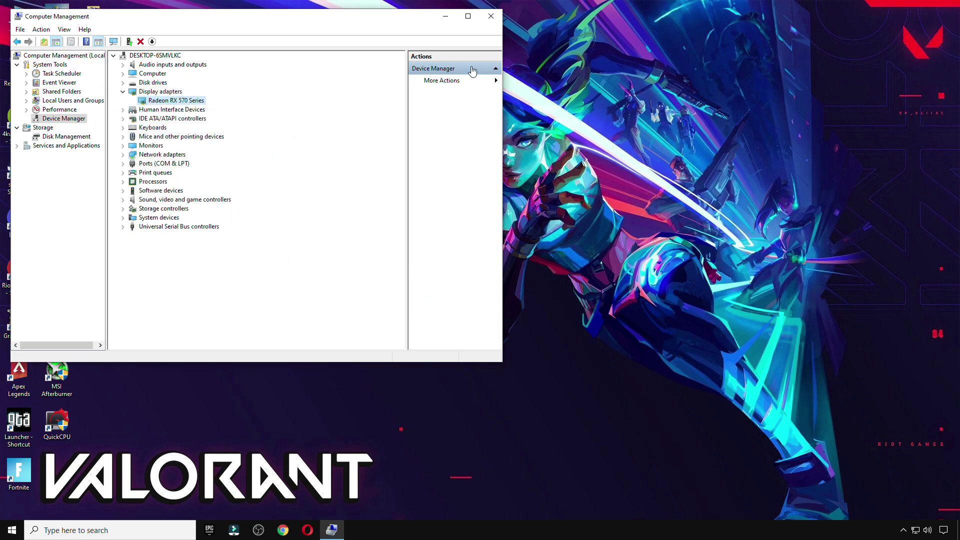
pyautogui.click(487, 20)
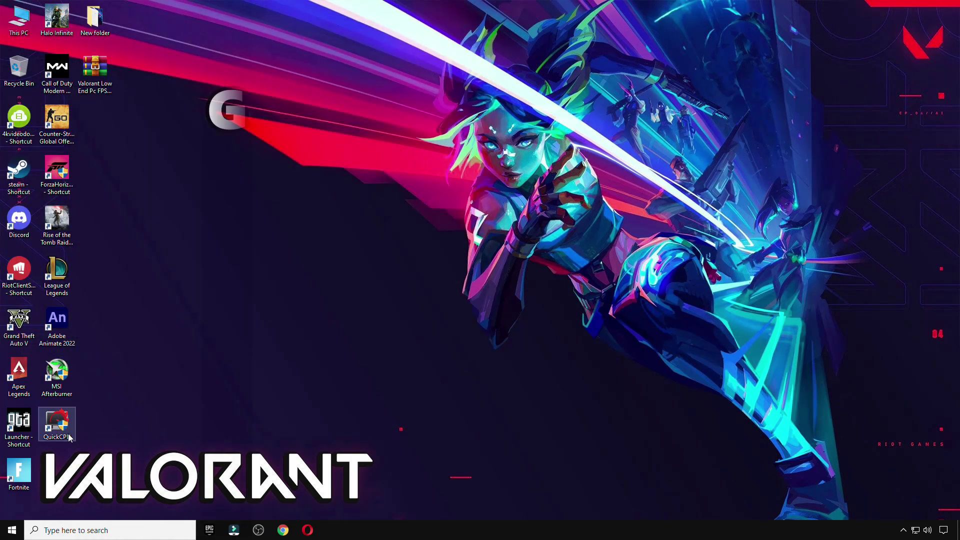
# - Open Windows Settings full screen and view the System storage settings
pyautogui.press('super')
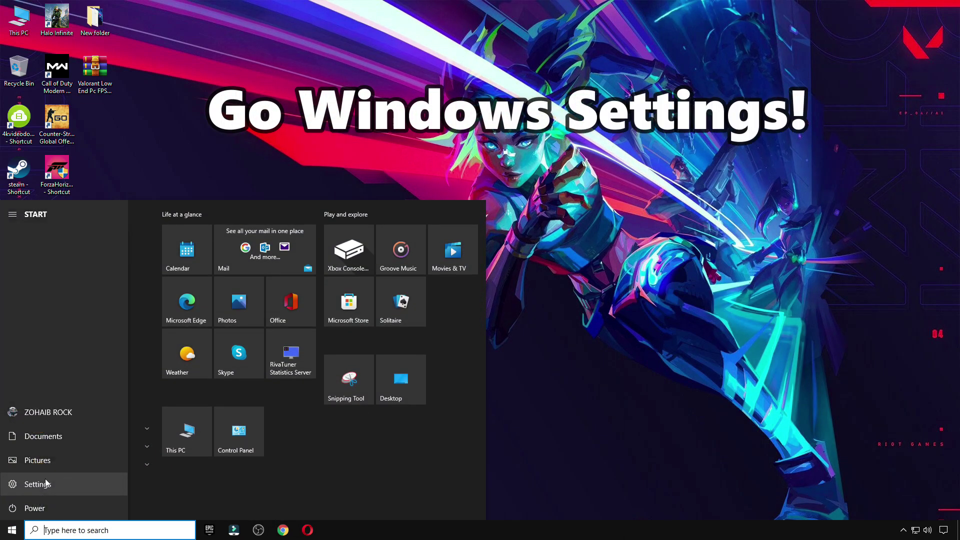
pyautogui.click(76, 484)
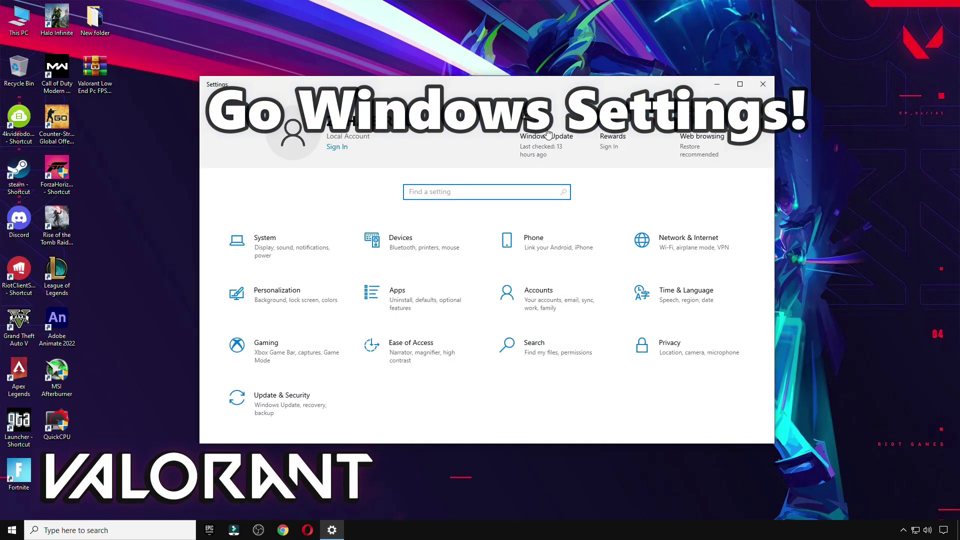
pyautogui.moveTo(548, 72); pyautogui.dragTo(556, 43)
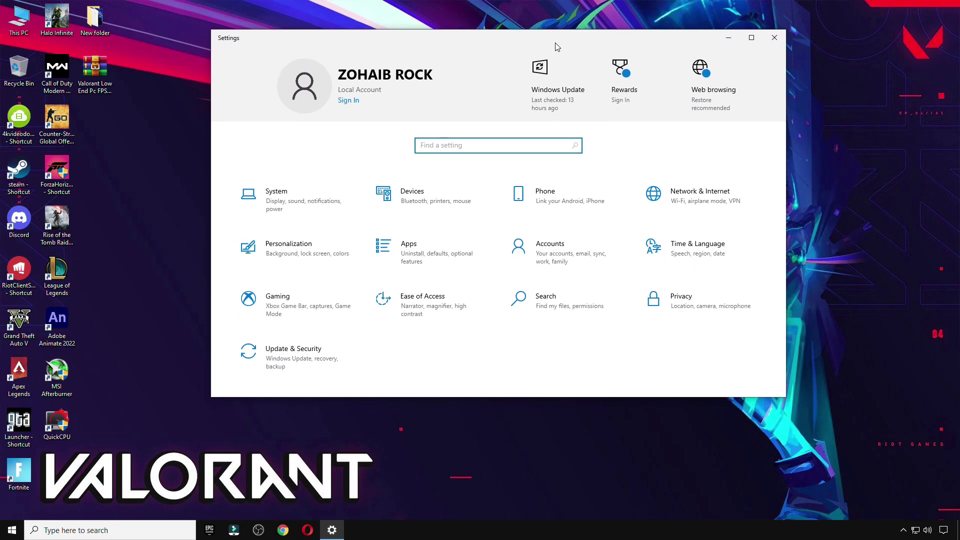
pyautogui.click(751, 38)
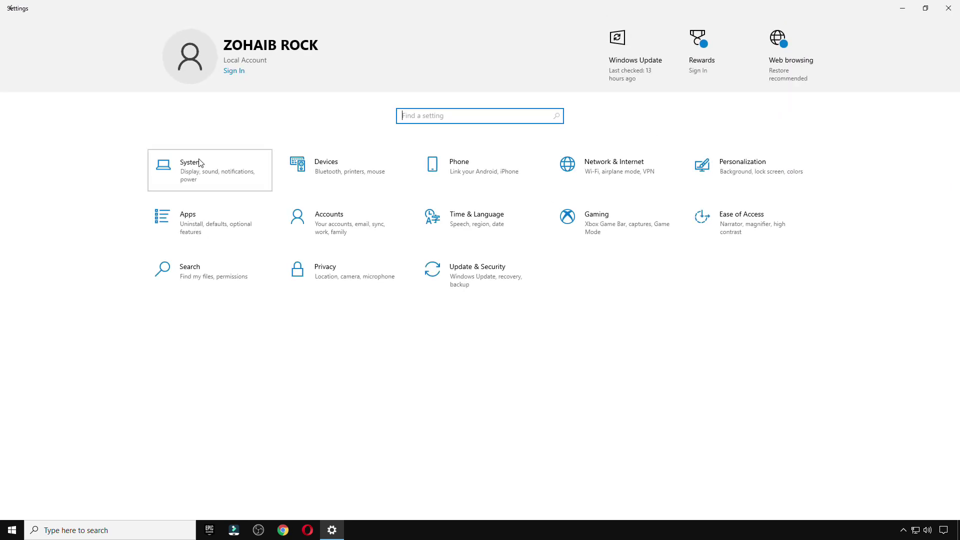
pyautogui.click(201, 163)
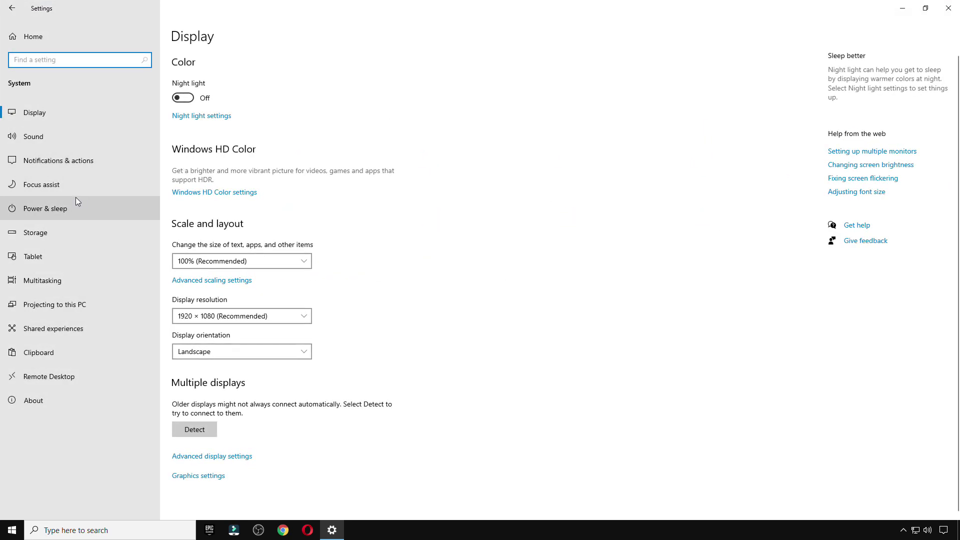
pyautogui.click(50, 234)
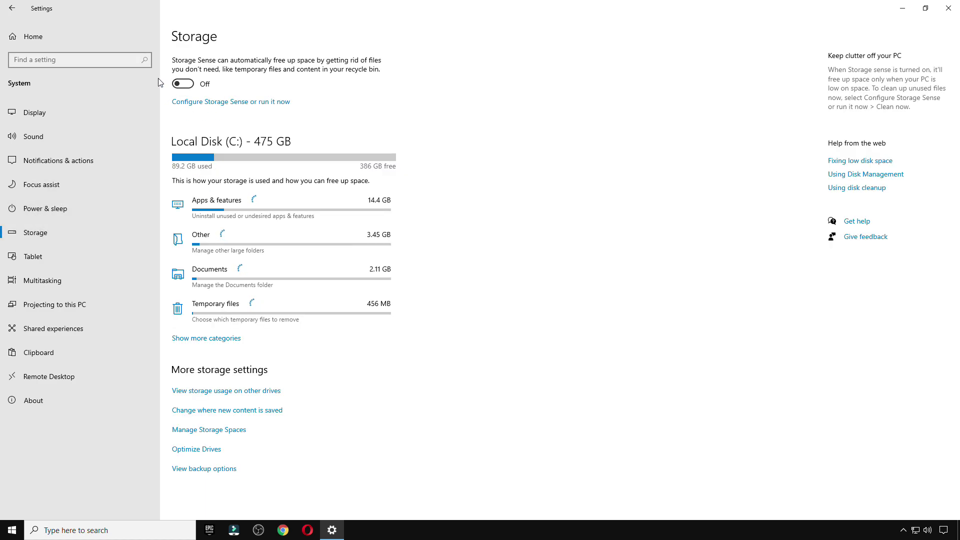
# - Turn off letting Windows track app launches in the general privacy options
pyautogui.click(8, 9)
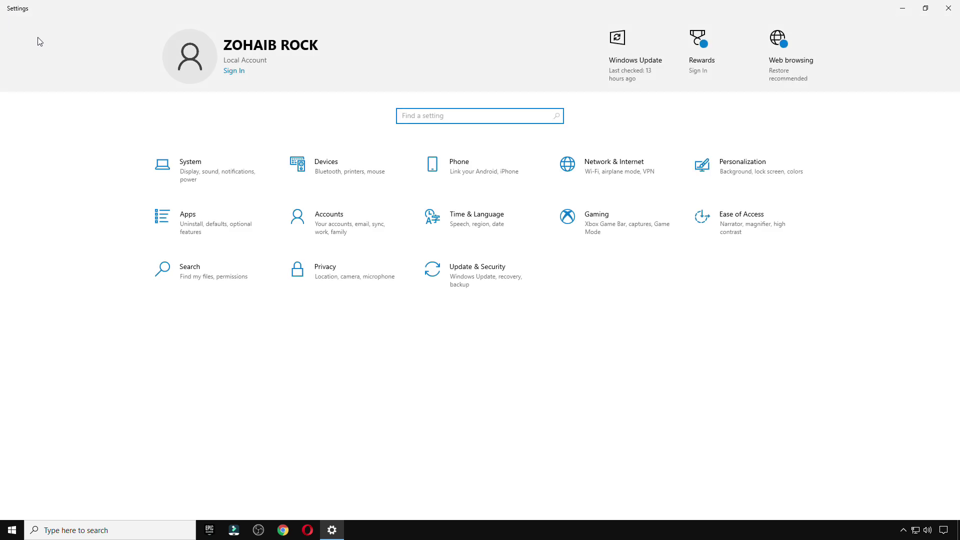
pyautogui.click(333, 275)
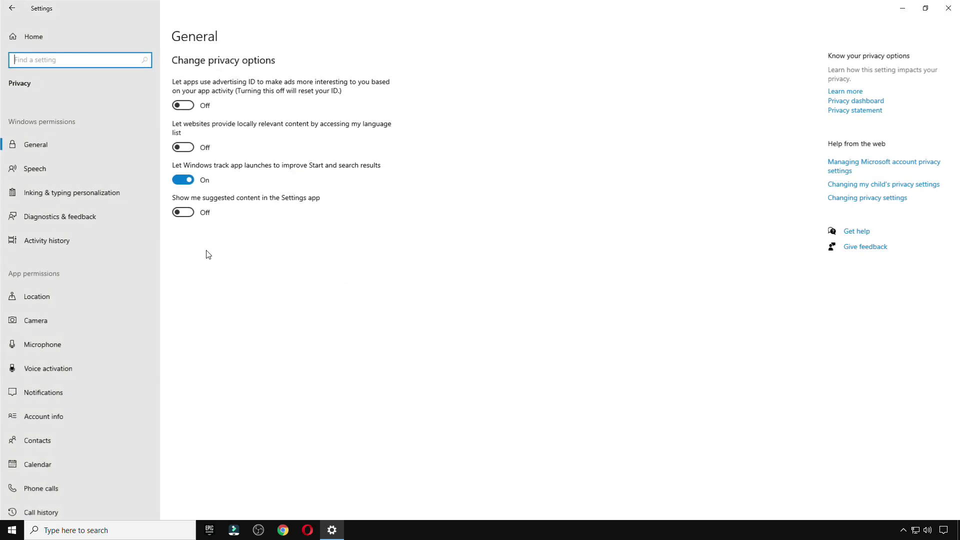
pyautogui.click(189, 180)
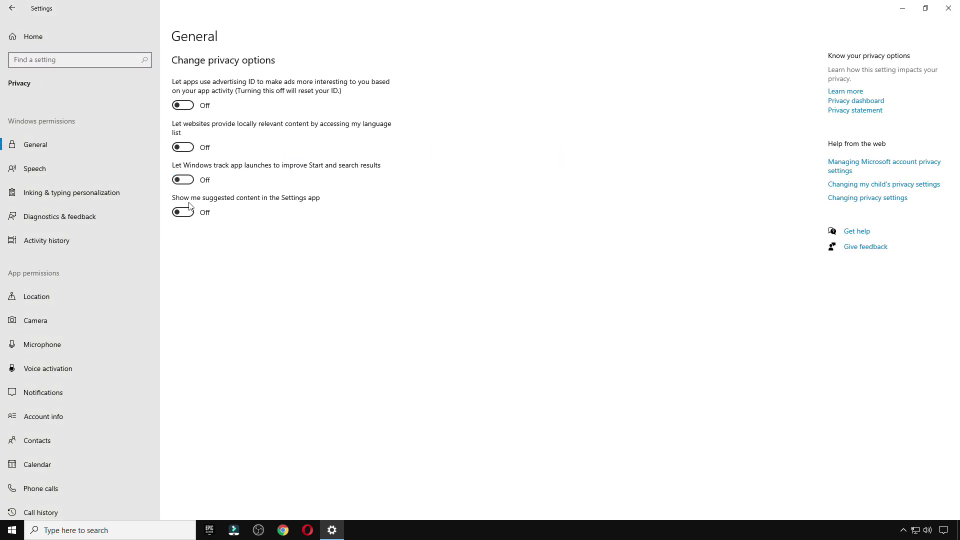
# - Toggle the permission for apps to run in the background on and back off in the privacy settings
pyautogui.scroll(-5, 103, 238)
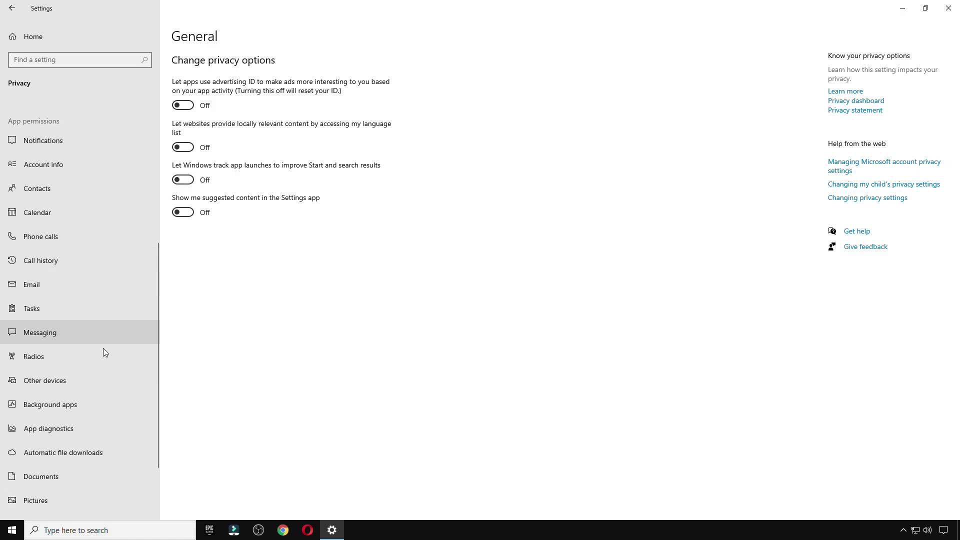
pyautogui.click(88, 407)
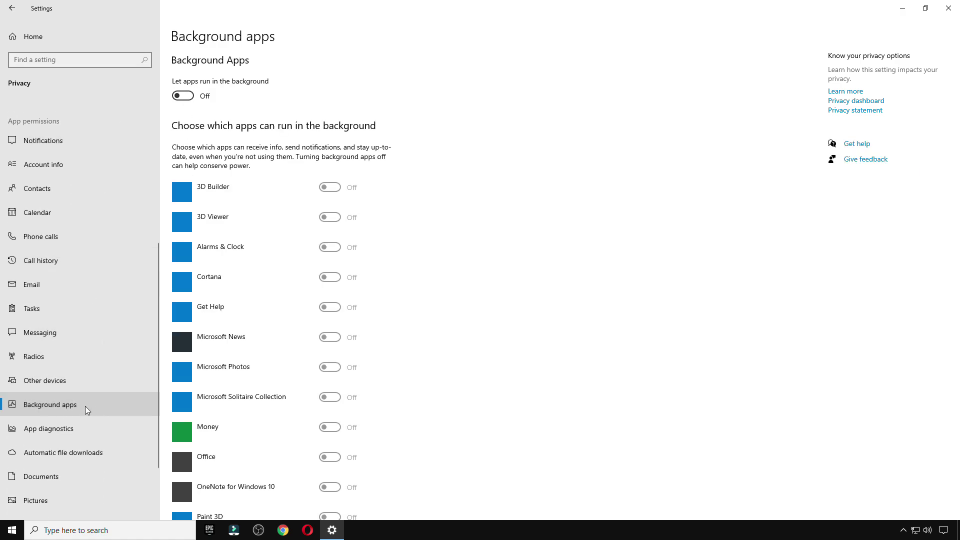
pyautogui.click(180, 96)
pyautogui.click(190, 92)
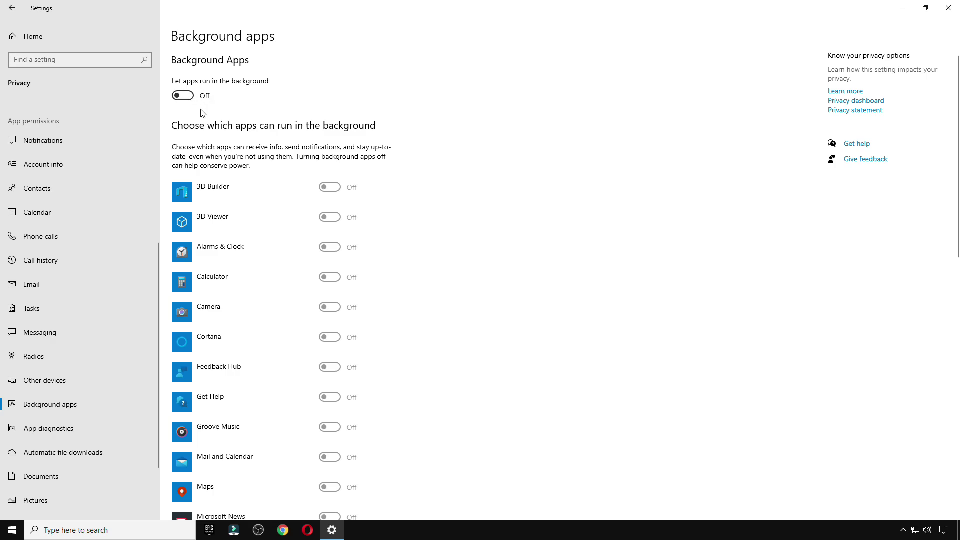
# - Check the Game Mode setting in the Gaming settings
pyautogui.click(12, 10)
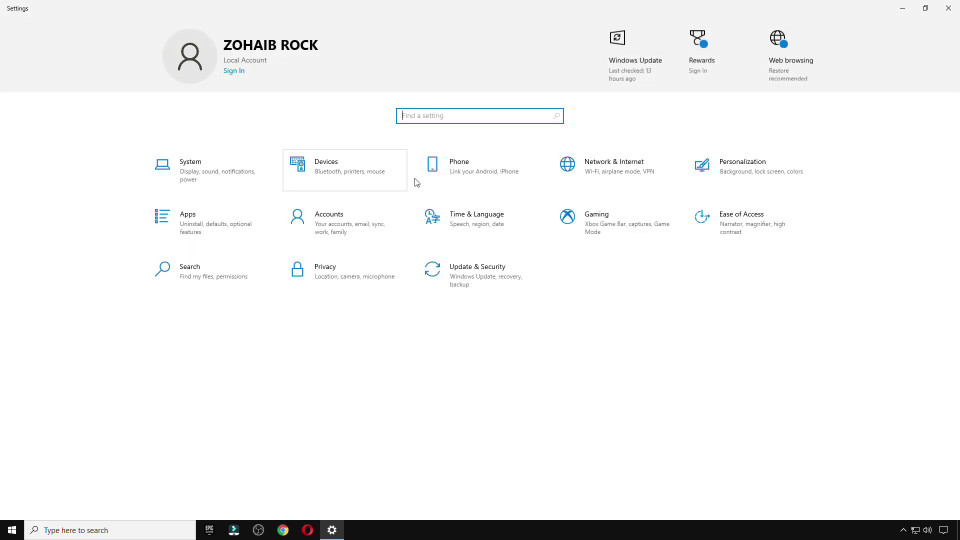
pyautogui.click(570, 228)
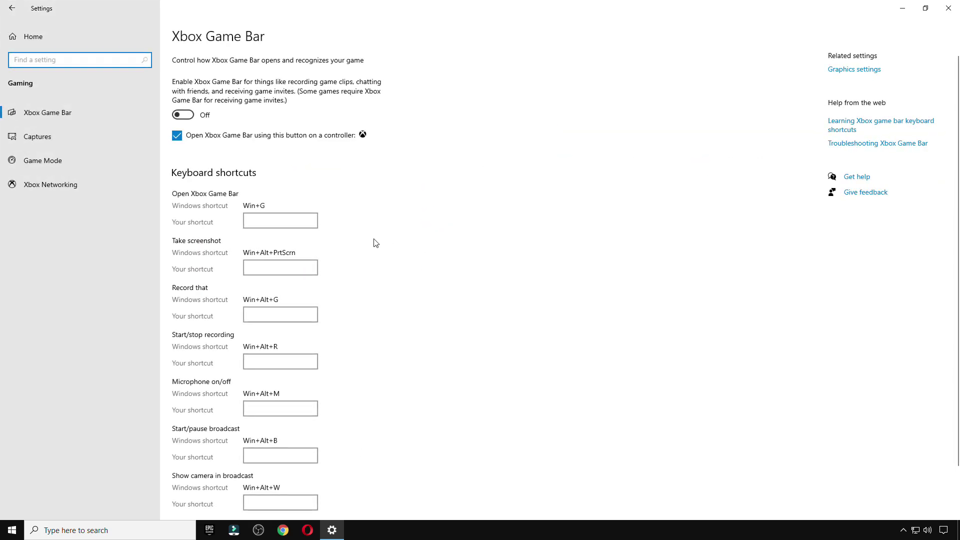
pyautogui.click(71, 159)
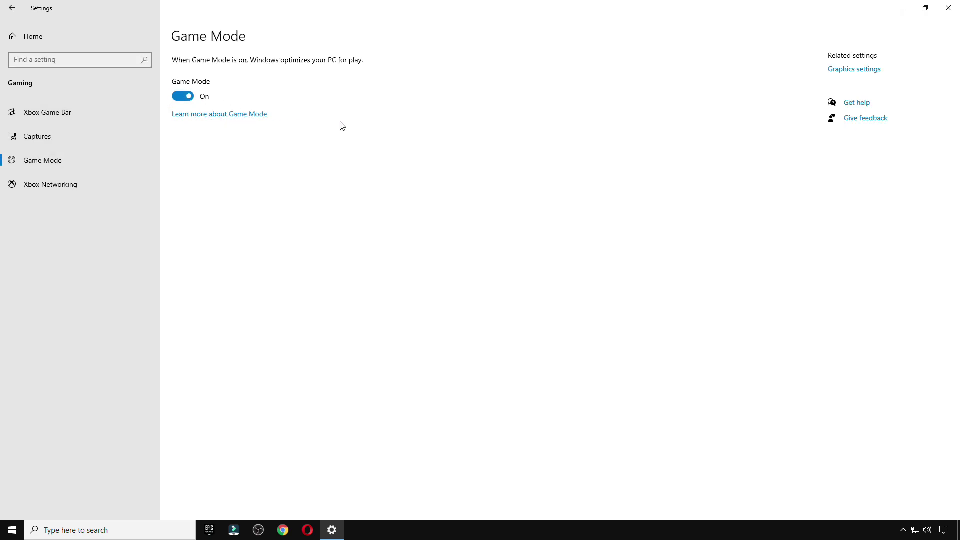
# - Remove the existing BootstrapPackagedGame entry from the graphics performance preferences
pyautogui.click(860, 70)
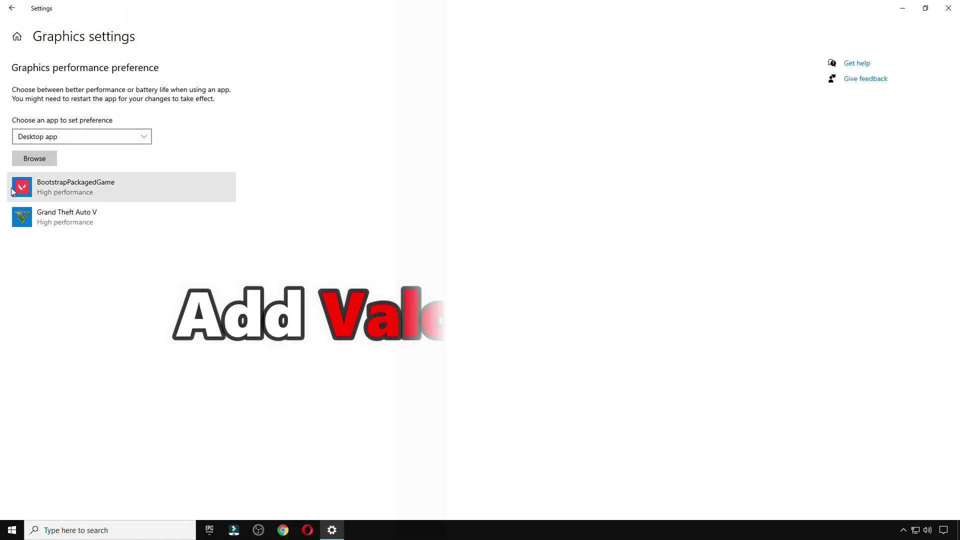
pyautogui.click(80, 201)
pyautogui.click(203, 229)
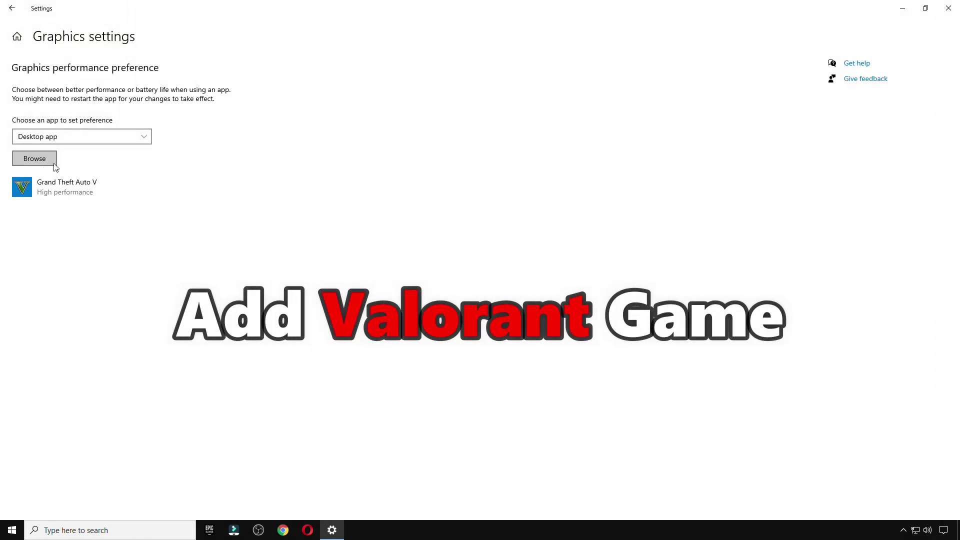
# - Add the VALORANT application from D:\Riot Games\VALORANT\live to the graphics performance preferences
pyautogui.click(35, 158)
pyautogui.click(46, 170)
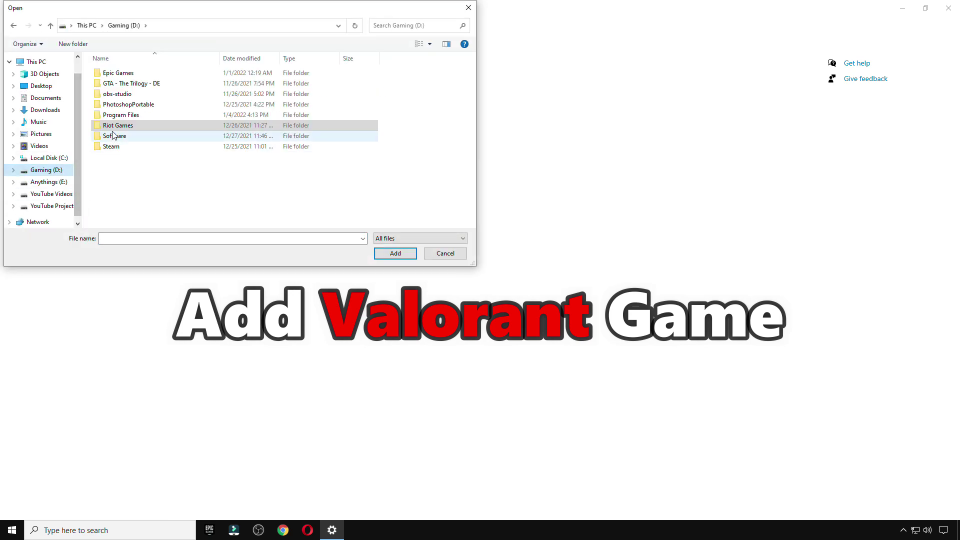
pyautogui.doubleClick(118, 126)
pyautogui.doubleClick(141, 96)
pyautogui.click(129, 78)
pyautogui.doubleClick(129, 78)
pyautogui.click(126, 96)
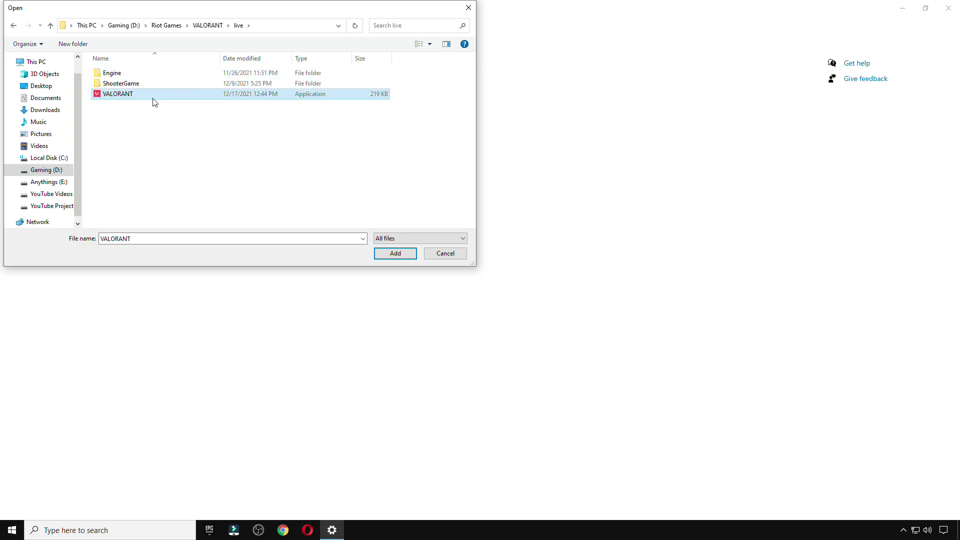
pyautogui.click(393, 255)
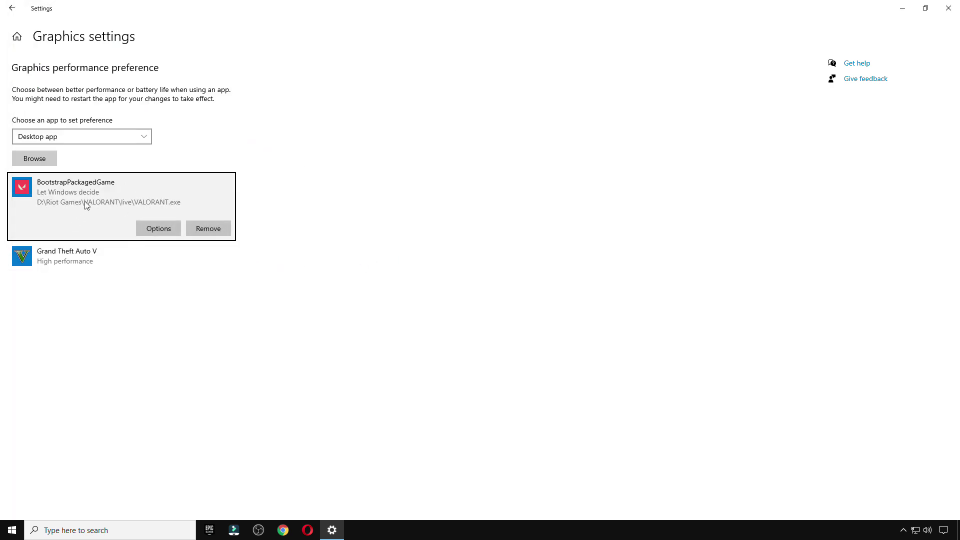
# - Set VALORANT's graphics preference to High performance, save it and close the Settings window
pyautogui.click(158, 229)
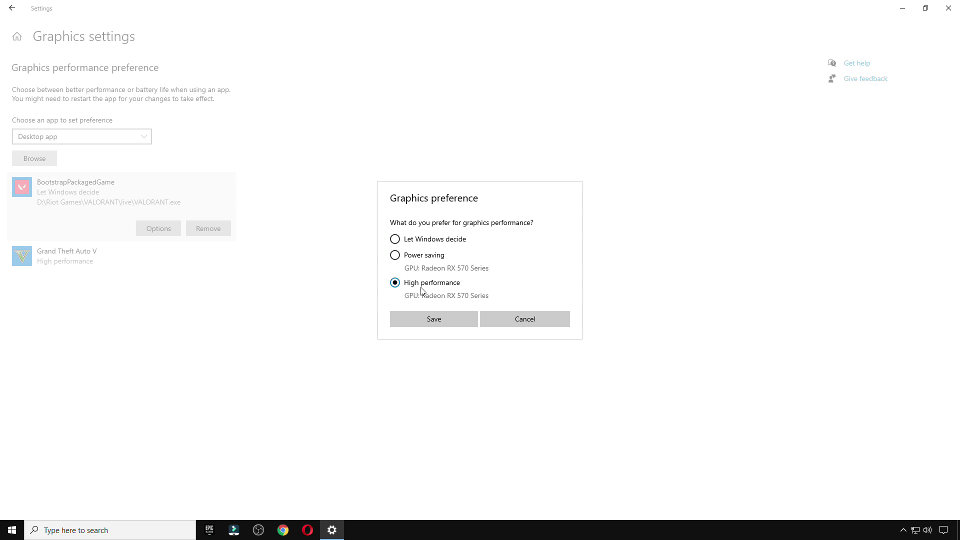
pyautogui.click(434, 319)
pyautogui.click(949, 8)
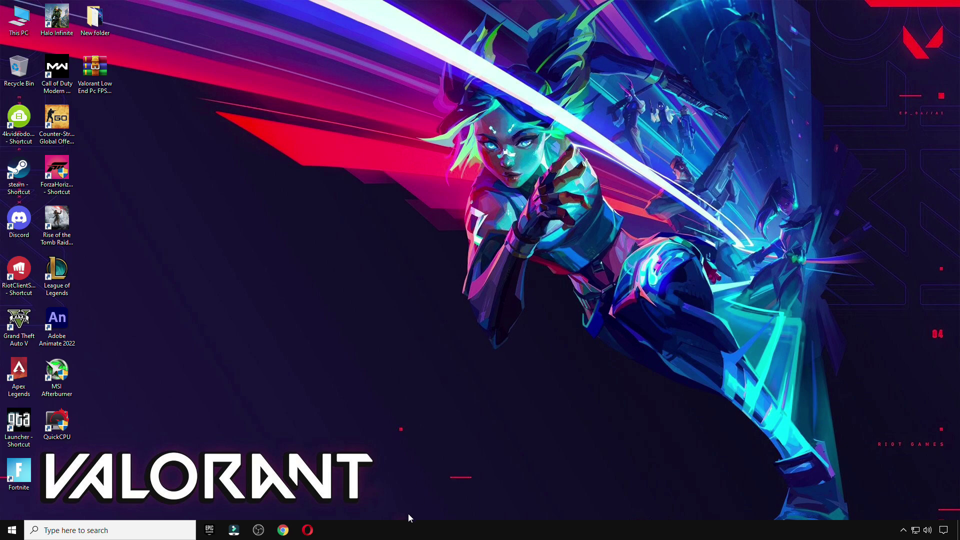
# - In Task Manager's startup apps, enable the Adobe Updater Startup Utility and disable it again
pyautogui.rightClick(417, 535)
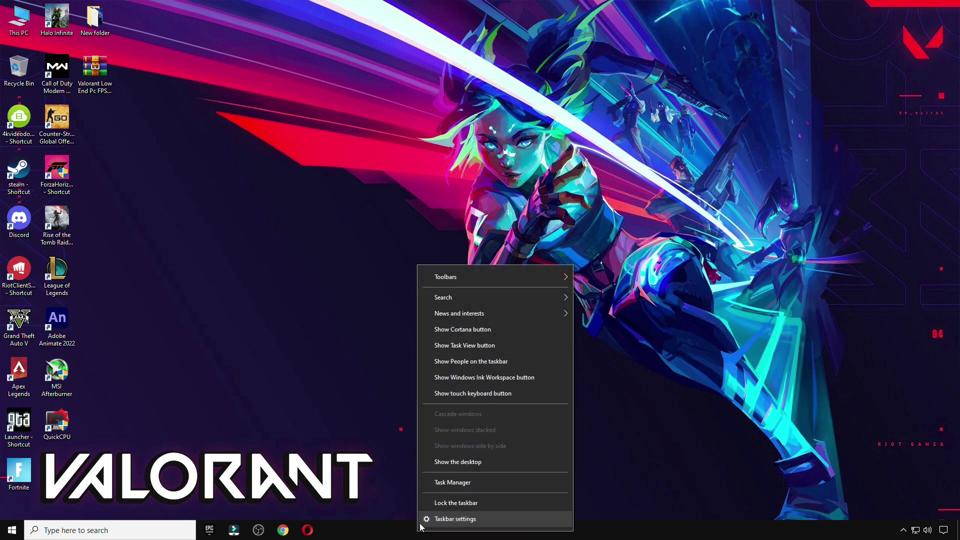
pyautogui.click(453, 482)
pyautogui.click(426, 58)
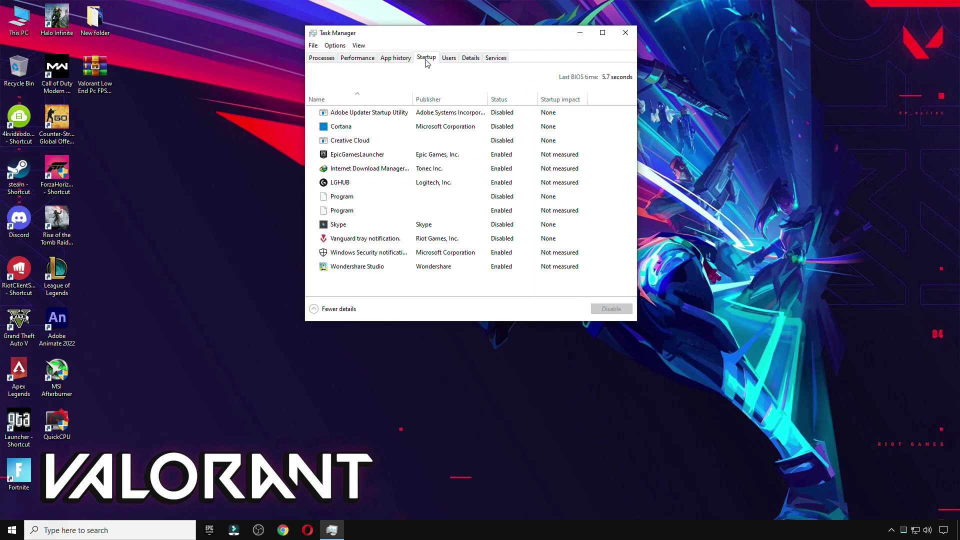
pyautogui.click(492, 114)
pyautogui.click(611, 309)
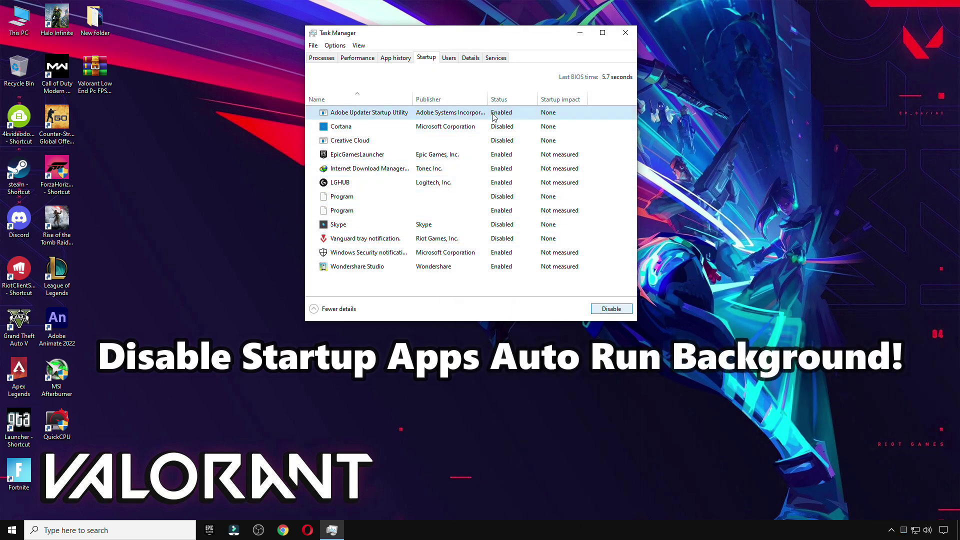
pyautogui.click(601, 310)
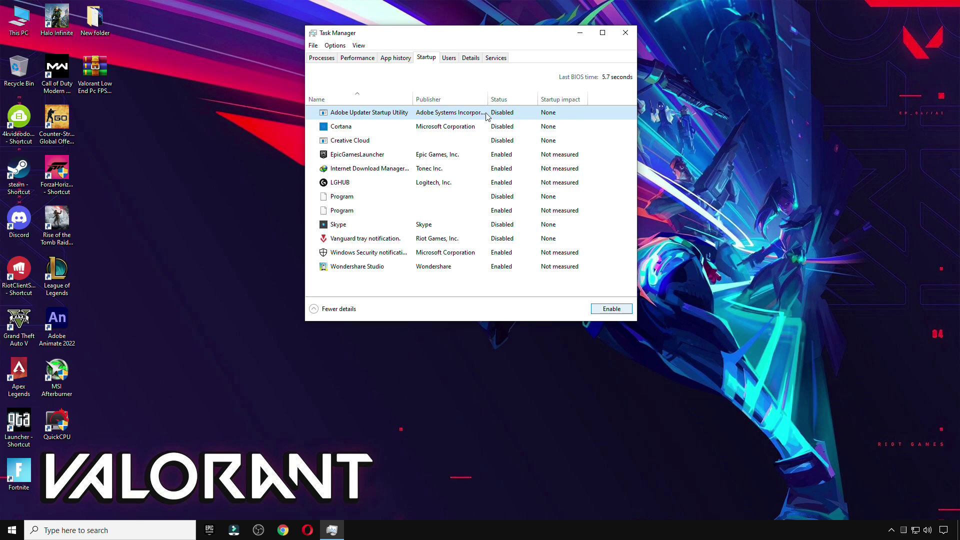
# - Check the startup status of Cortana, Creative Cloud, Skype and Vanguard tray notification, and close Task Manager
pyautogui.click(495, 127)
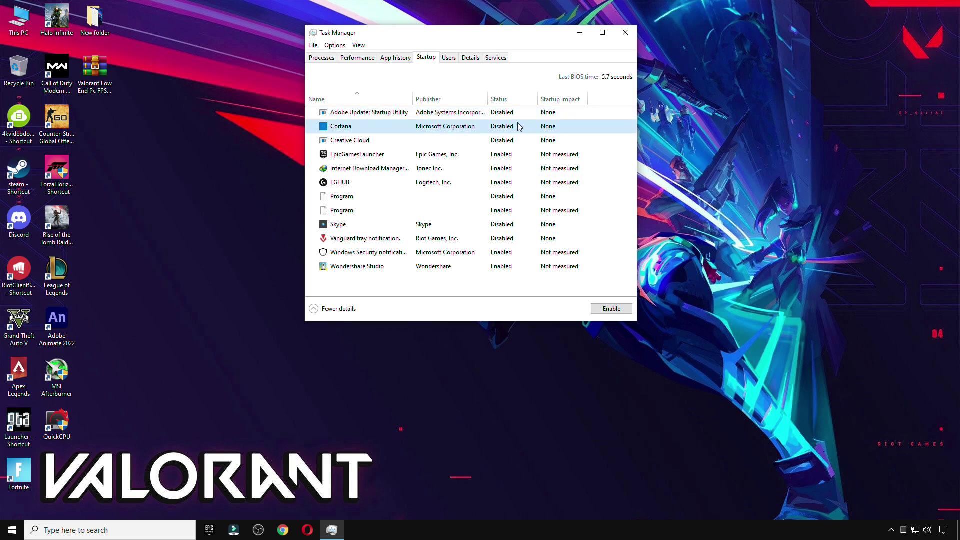
pyautogui.click(489, 141)
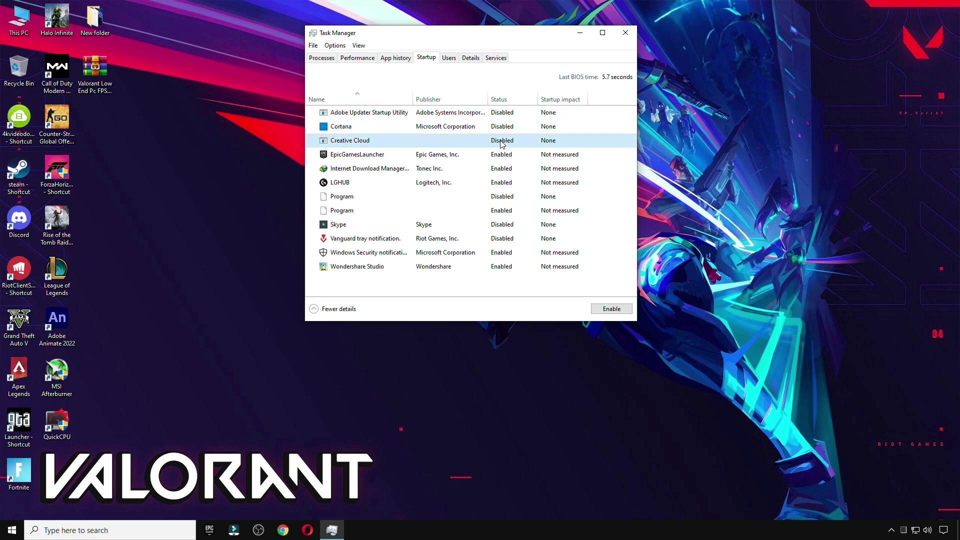
pyautogui.click(341, 226)
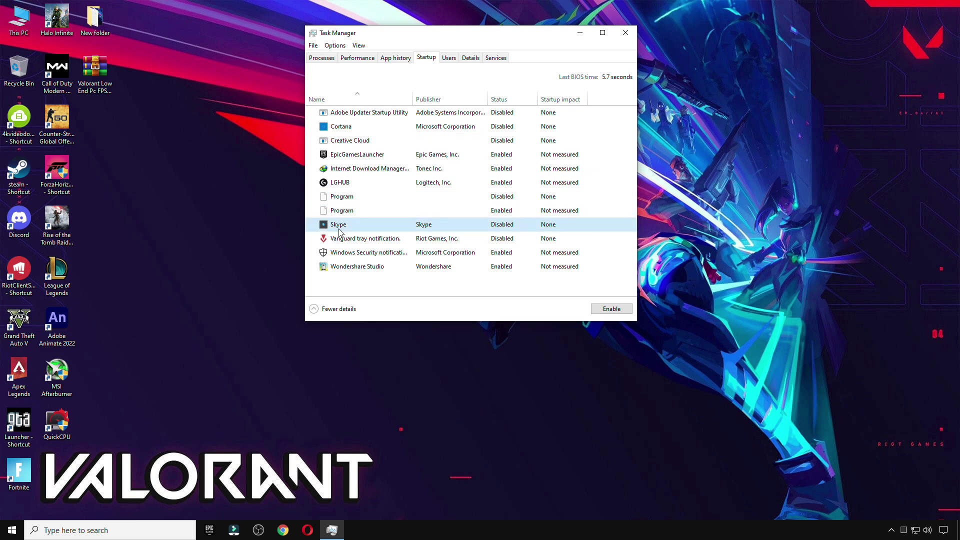
pyautogui.click(372, 243)
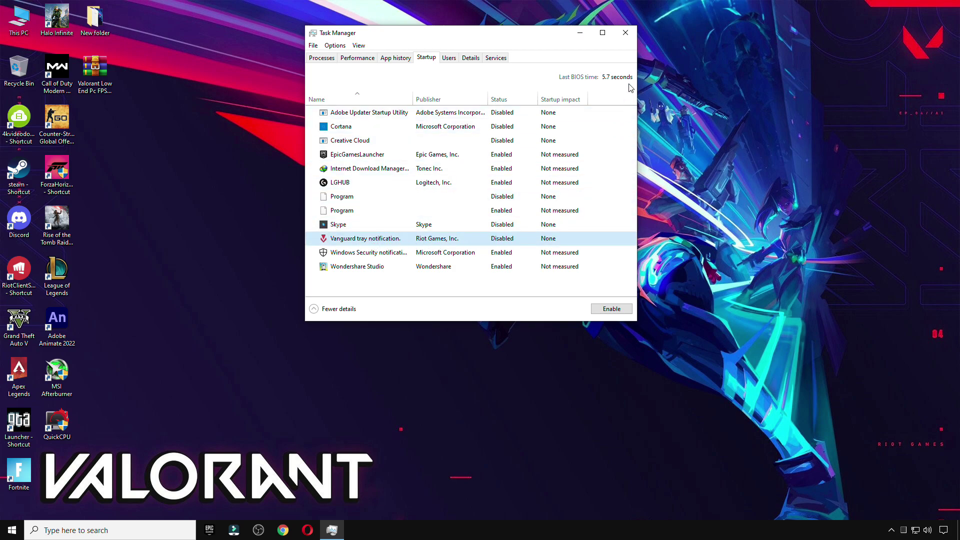
pyautogui.click(626, 33)
# - Extract the Valorant Low End Pc FPS Boost Pack archive onto the desktop and delete the archive
pyautogui.moveTo(92, 70); pyautogui.dragTo(436, 163)
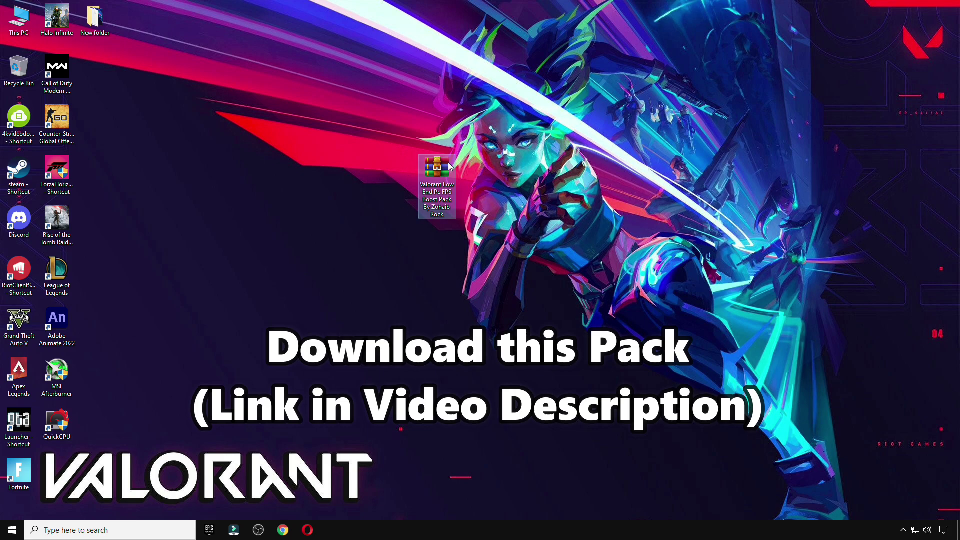
pyautogui.rightClick(436, 176)
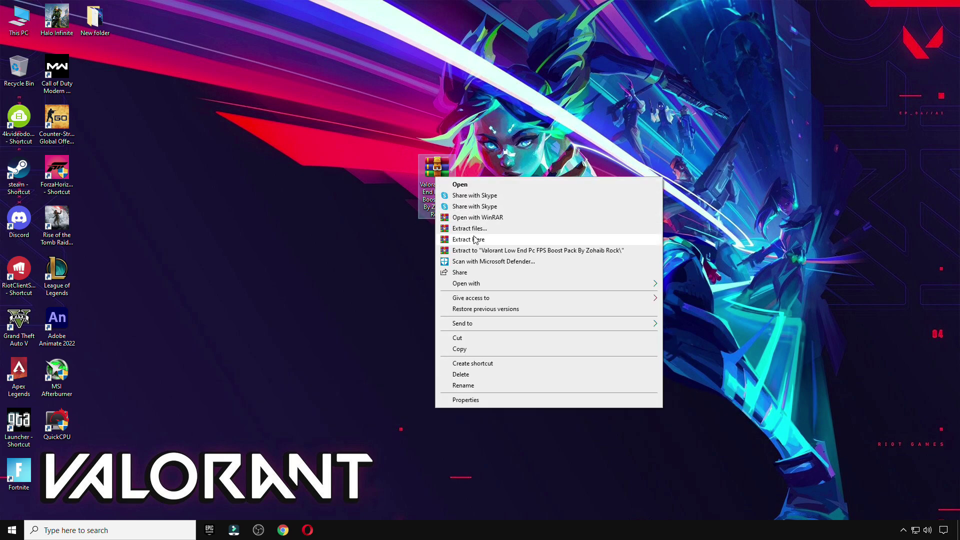
pyautogui.click(465, 240)
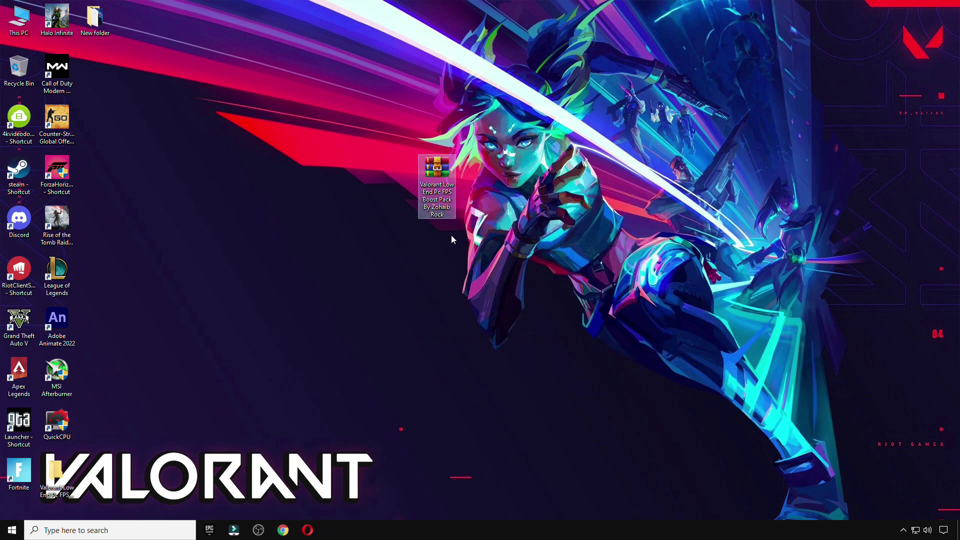
pyautogui.moveTo(56, 473); pyautogui.dragTo(19, 70)
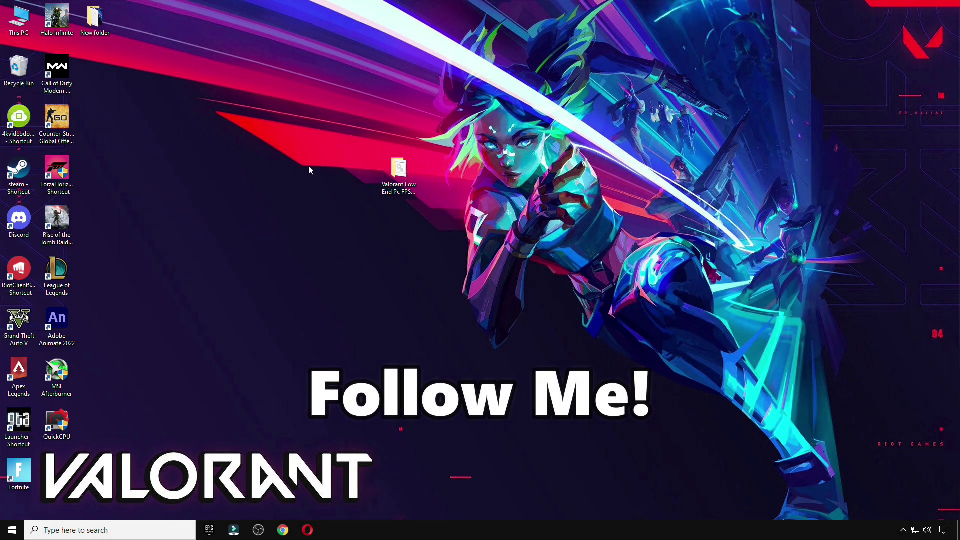
# - Run the Performance Options shortcut from the extracted pack and apply "Let Windows choose what's best for my computer"
pyautogui.doubleClick(415, 172)
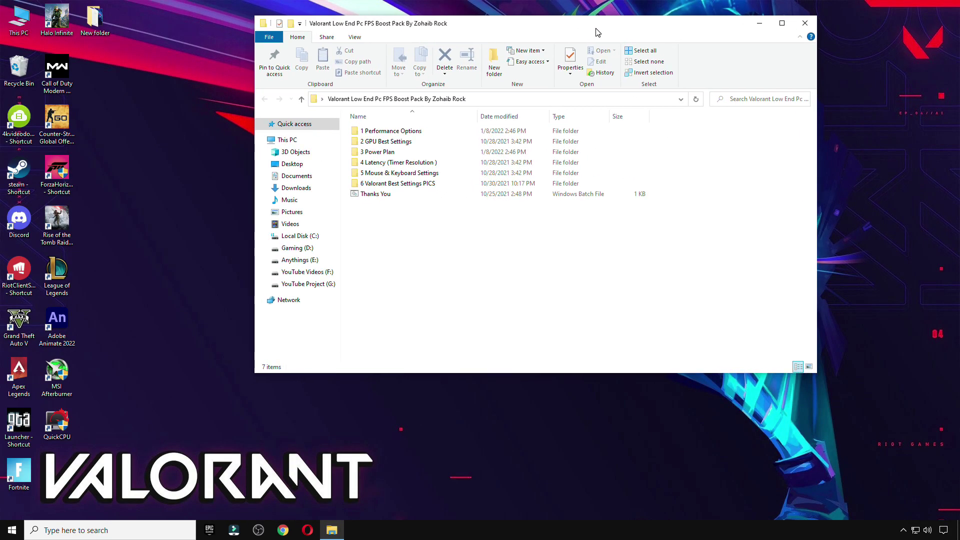
pyautogui.doubleClick(397, 132)
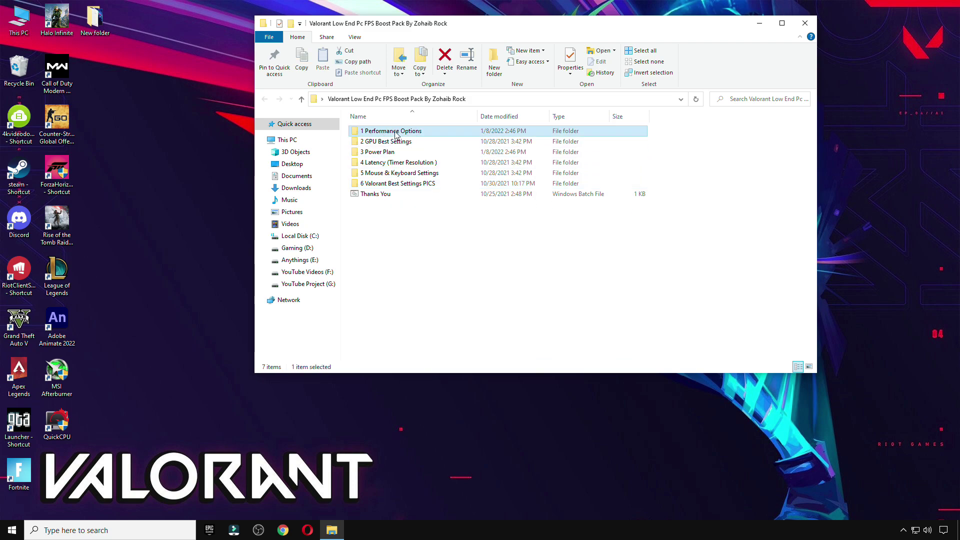
pyautogui.doubleClick(390, 132)
pyautogui.moveTo(184, 36); pyautogui.dragTo(442, 46)
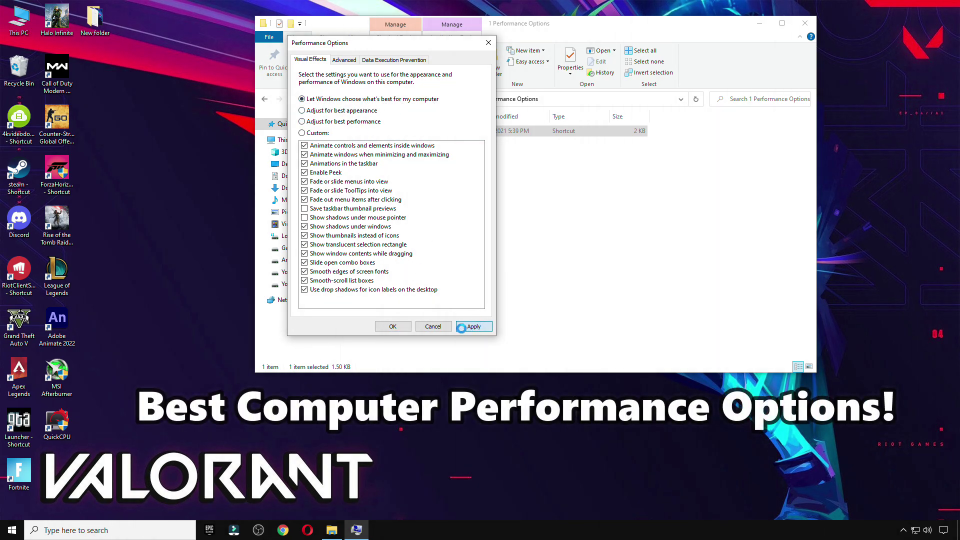
pyautogui.click(392, 326)
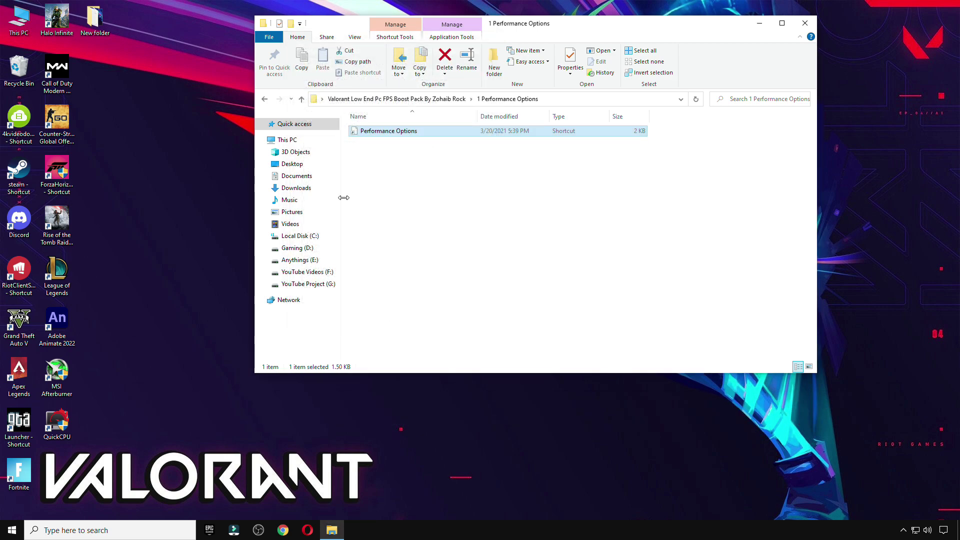
# - Open the pack's 2 GPU Best Settings folder and display its contents as extra large icons
pyautogui.click(265, 98)
pyautogui.doubleClick(385, 142)
pyautogui.rightClick(427, 225)
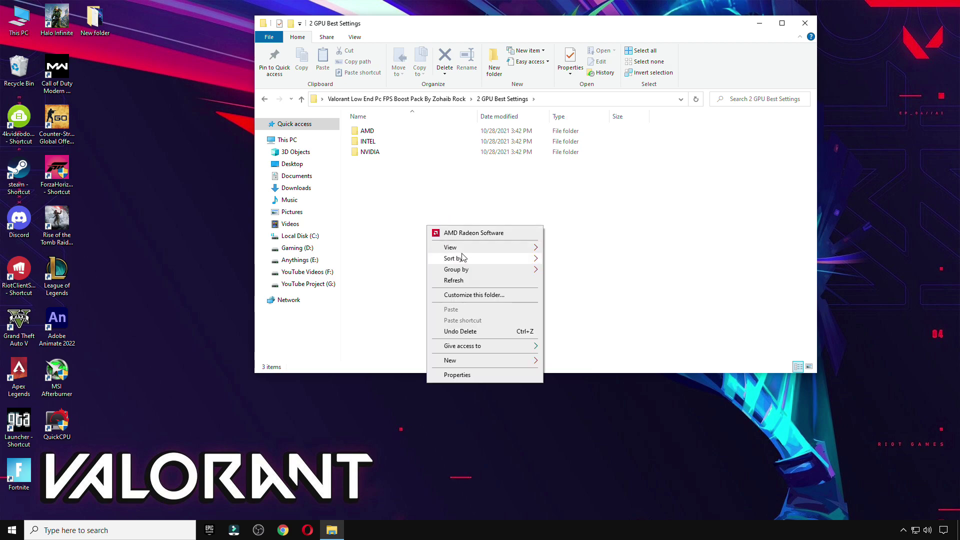
pyautogui.moveTo(531, 252)
pyautogui.click(579, 249)
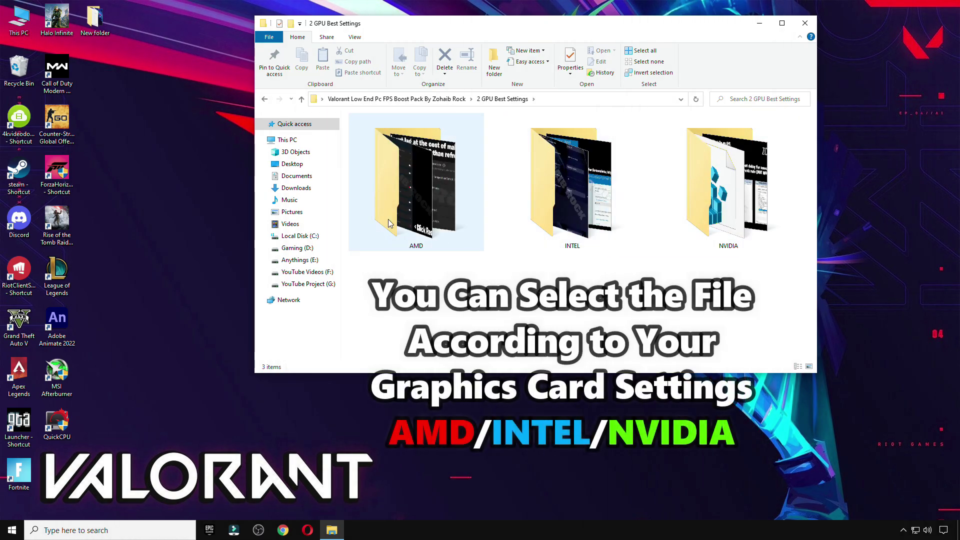
# - View the recommended AMD settings images in the AMD folder and close the viewer
pyautogui.doubleClick(406, 203)
pyautogui.click(371, 141)
pyautogui.doubleClick(371, 141)
pyautogui.press('Right')
pyautogui.press('Right')
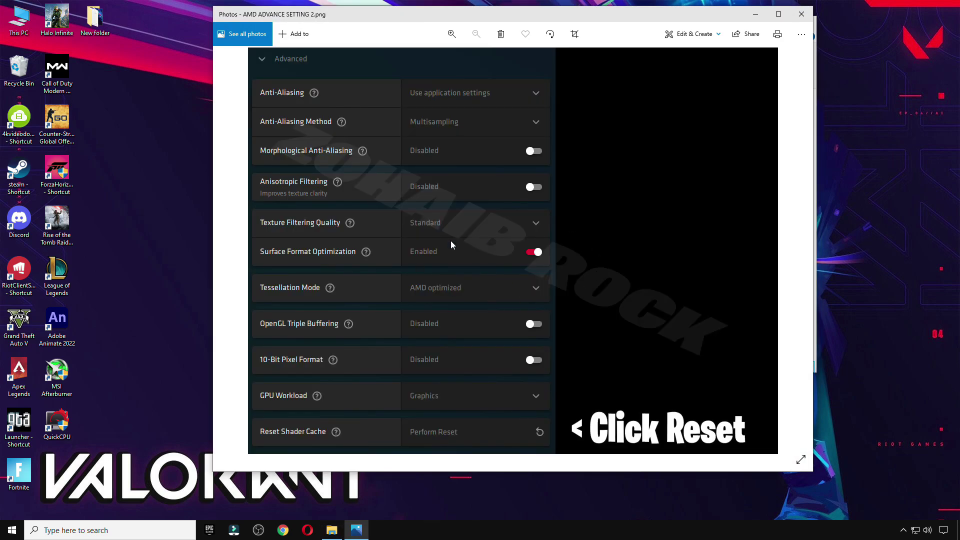
pyautogui.click(801, 14)
# - View the Intel Graphics Command Center and Intel HD Graphics Control Panel images in the INTEL folder
pyautogui.click(265, 98)
pyautogui.click(552, 167)
pyautogui.doubleClick(552, 167)
pyautogui.doubleClick(375, 162)
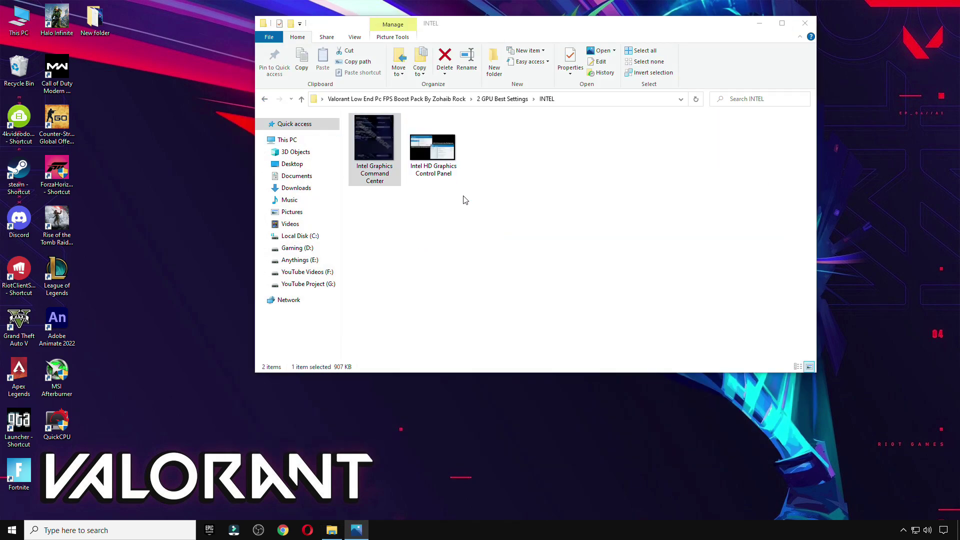
pyautogui.press('Right')
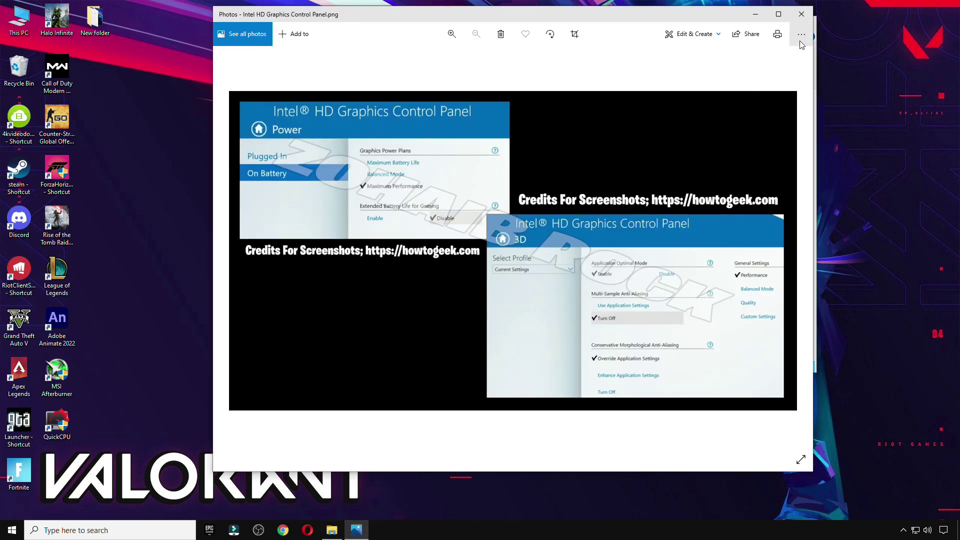
pyautogui.click(801, 14)
# - View the NVIDIA Settings (Manage 3D Settings) image in the NVIDIA folder and close it
pyautogui.click(264, 99)
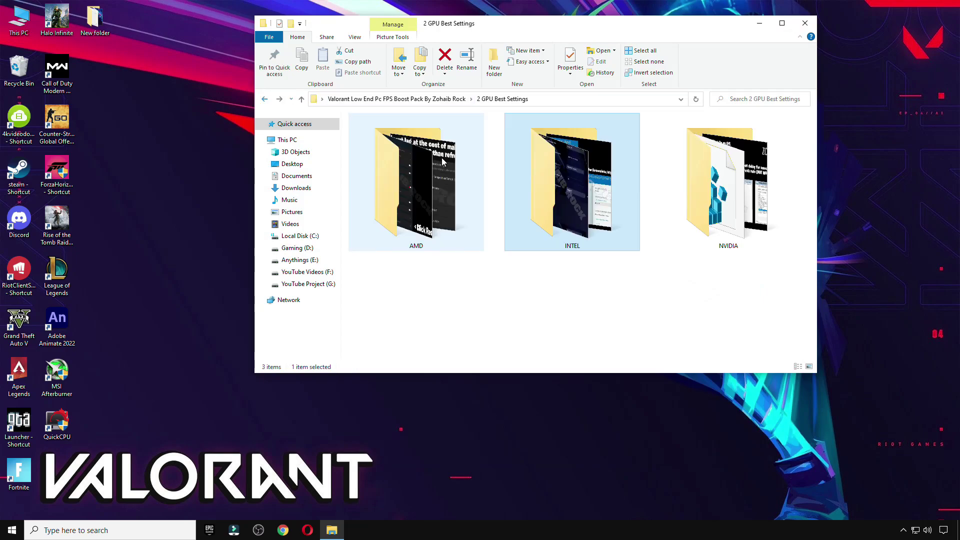
pyautogui.doubleClick(742, 193)
pyautogui.doubleClick(377, 160)
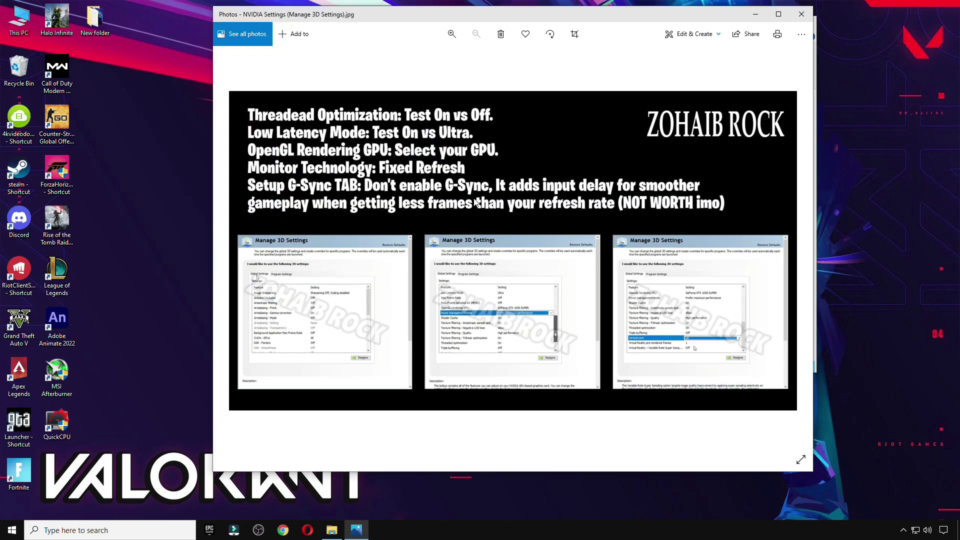
pyautogui.click(801, 14)
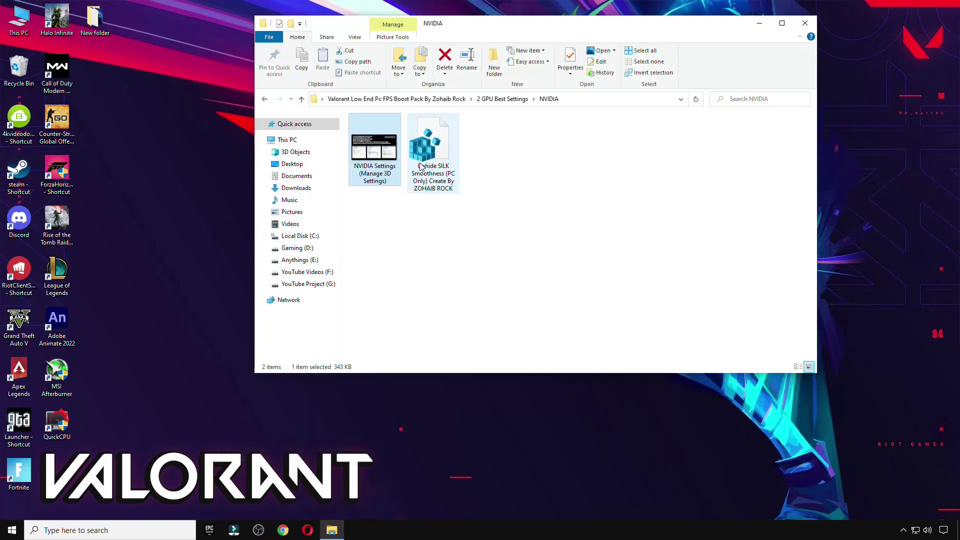
# - Open the AMD settings folder, move its window aside and launch AMD Radeon Software from the desktop
pyautogui.click(266, 102)
pyautogui.doubleClick(403, 200)
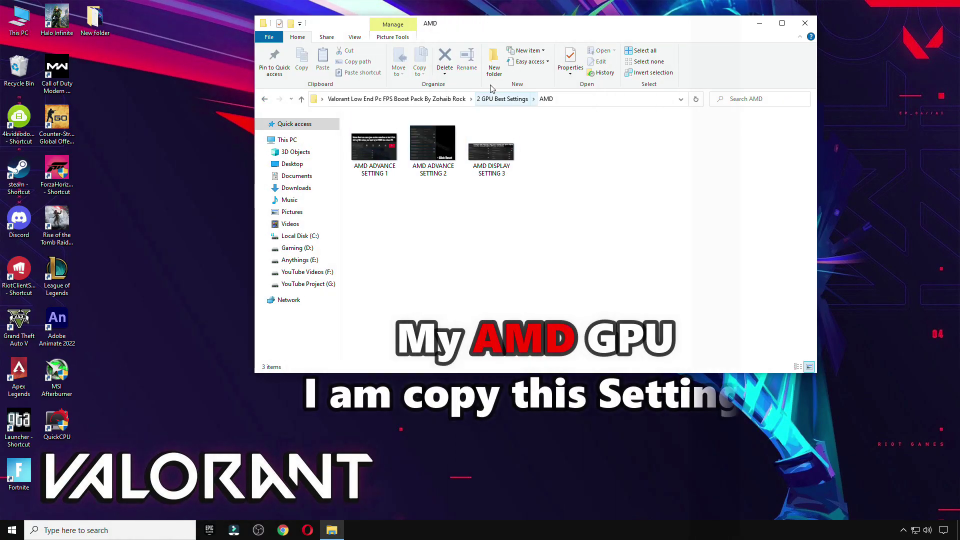
pyautogui.moveTo(506, 31); pyautogui.dragTo(286, 76)
pyautogui.rightClick(690, 118)
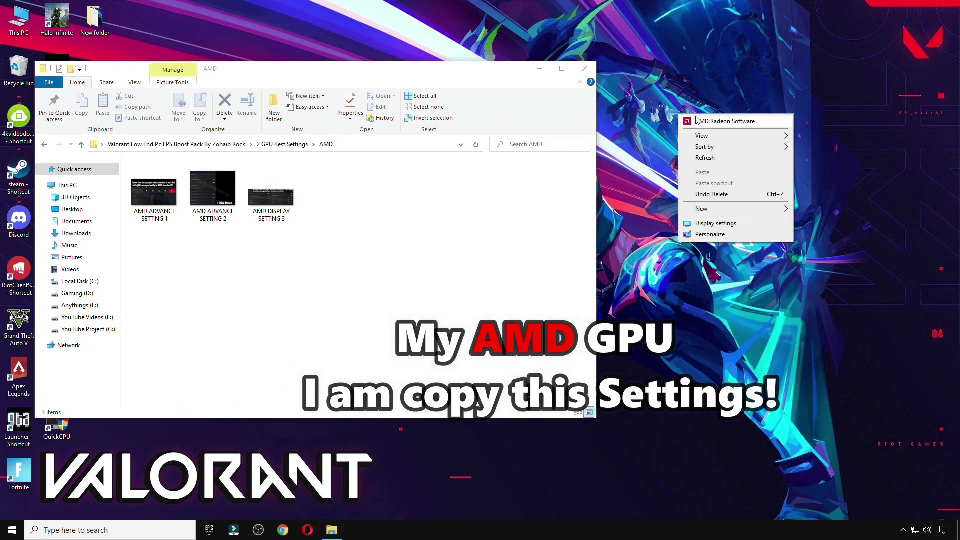
pyautogui.click(732, 123)
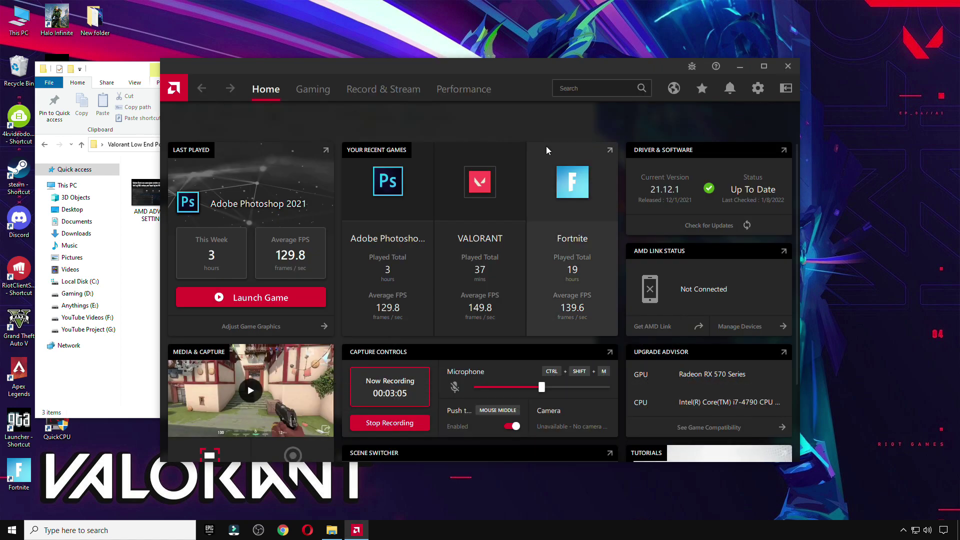
# - In VALORANT's gaming graphics profile, set Wait for Vertical Refresh to Always off
pyautogui.click(310, 91)
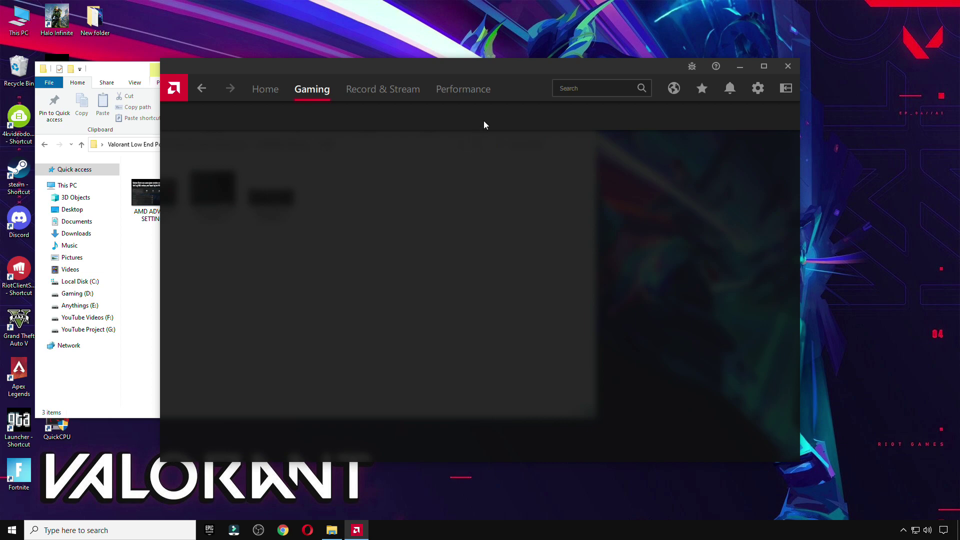
pyautogui.moveTo(536, 70); pyautogui.dragTo(664, 49)
pyautogui.scroll(-5, 573, 161)
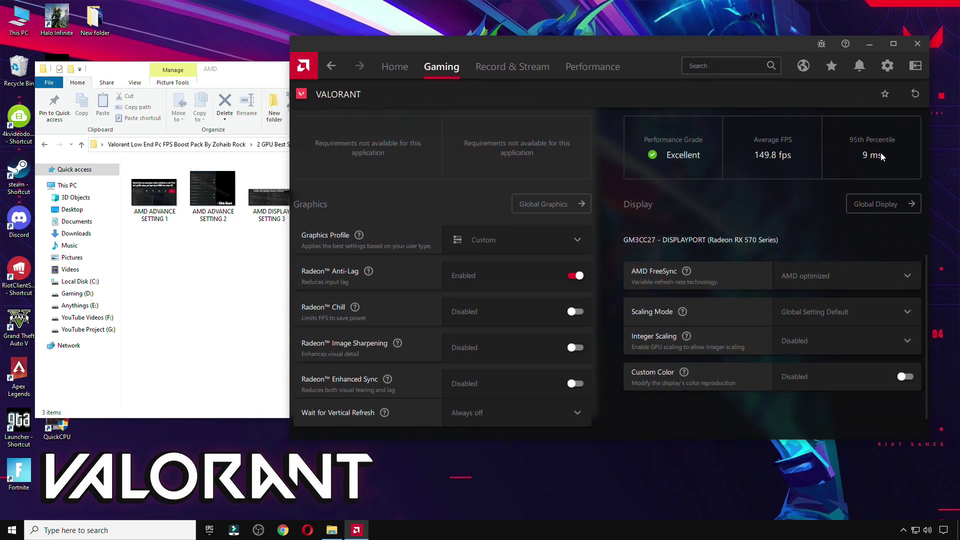
pyautogui.scroll(-1, 577, 239)
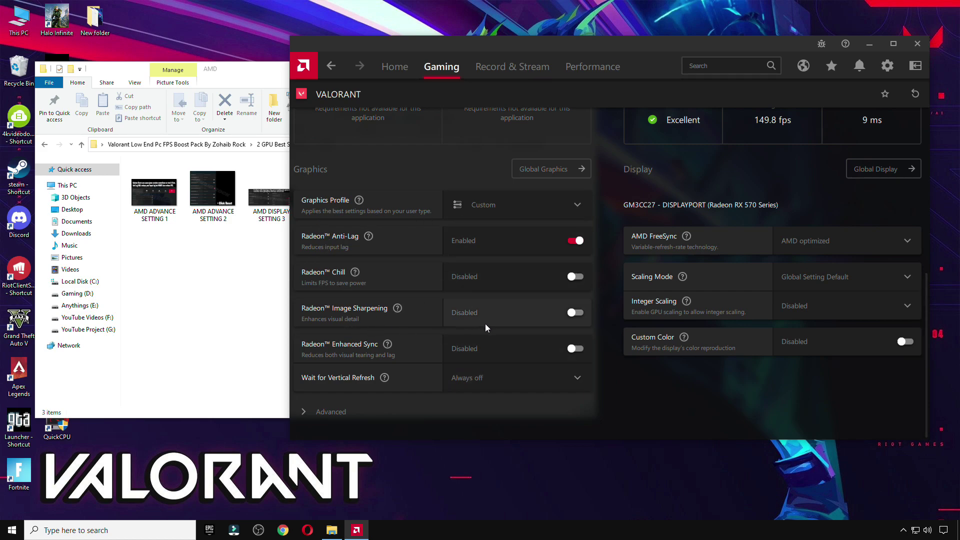
pyautogui.click(495, 379)
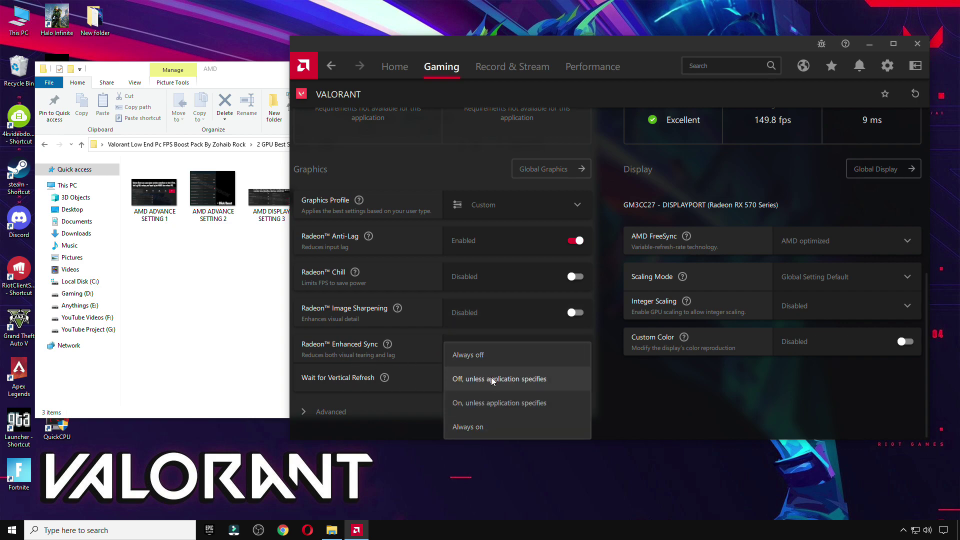
pyautogui.click(498, 356)
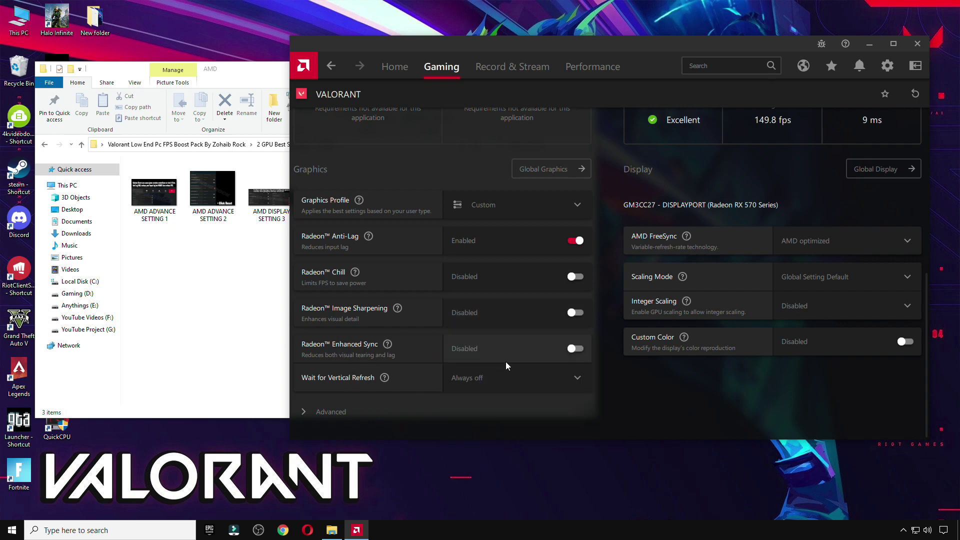
# - Review VALORANT's advanced graphics options and the global Display settings in AMD Radeon Software and close it
pyautogui.click(331, 412)
pyautogui.scroll(-4, 439, 304)
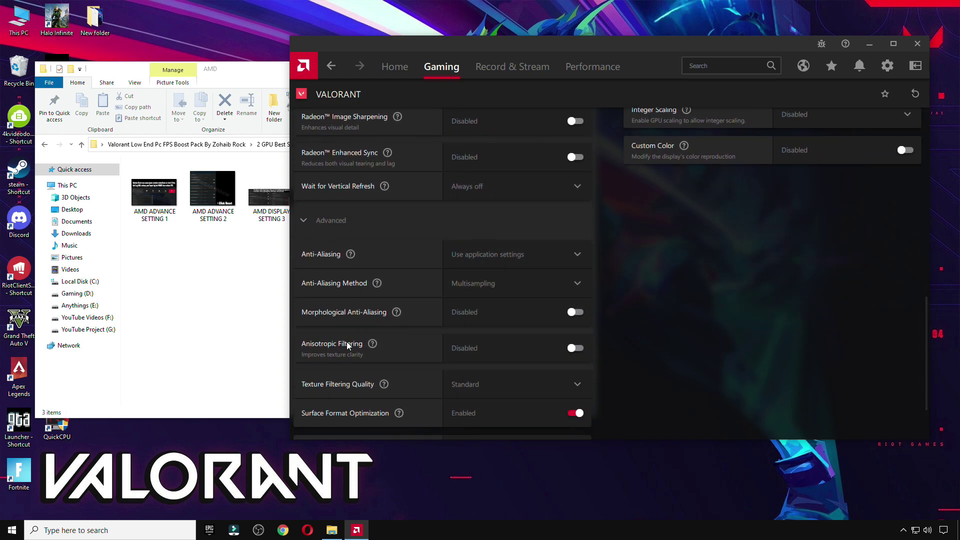
pyautogui.scroll(-2, 442, 301)
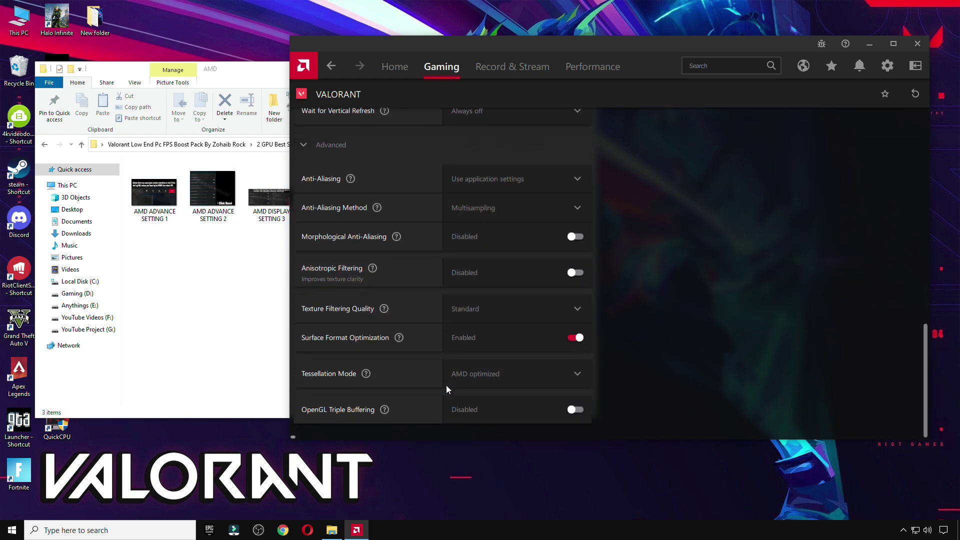
pyautogui.click(878, 69)
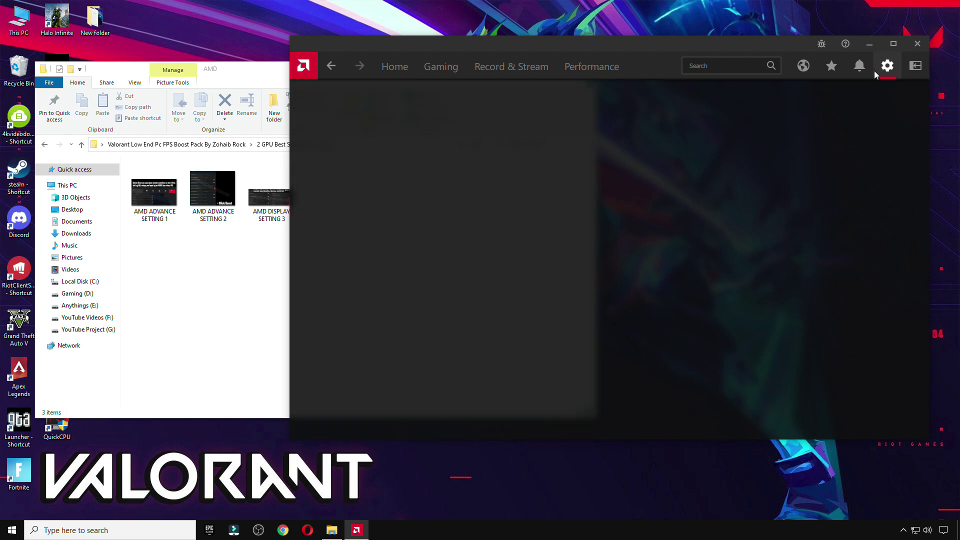
pyautogui.click(406, 96)
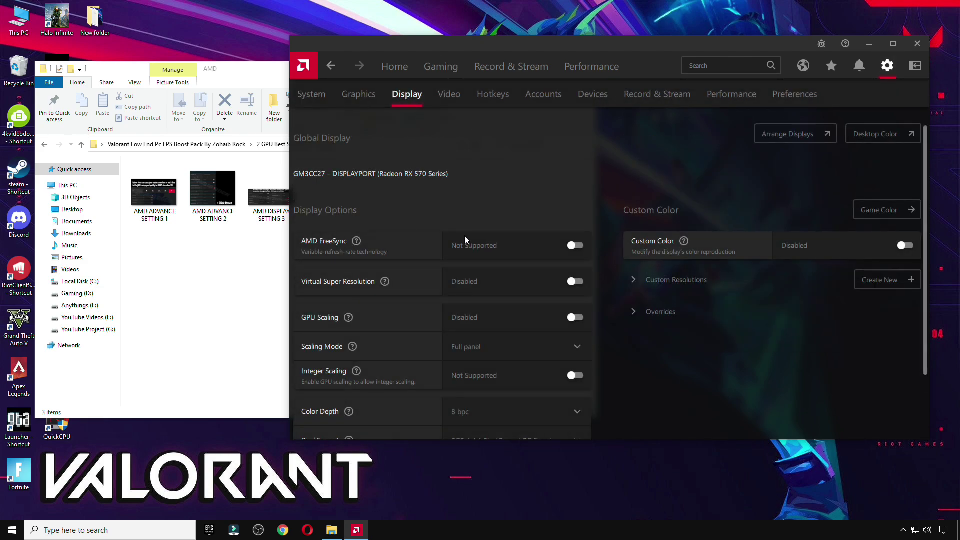
pyautogui.scroll(-1, 473, 233)
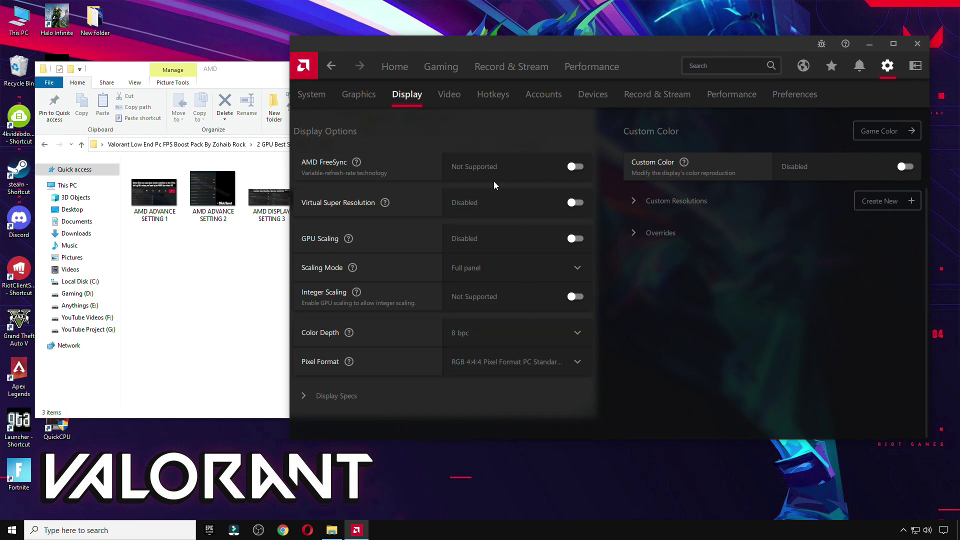
pyautogui.click(917, 44)
# - Return to the FPS boost pack's main folder and open the Quick-CPU folder inside 3 Power Plan
pyautogui.moveTo(450, 70); pyautogui.dragTo(620, 82)
pyautogui.click(299, 143)
pyautogui.click(299, 143)
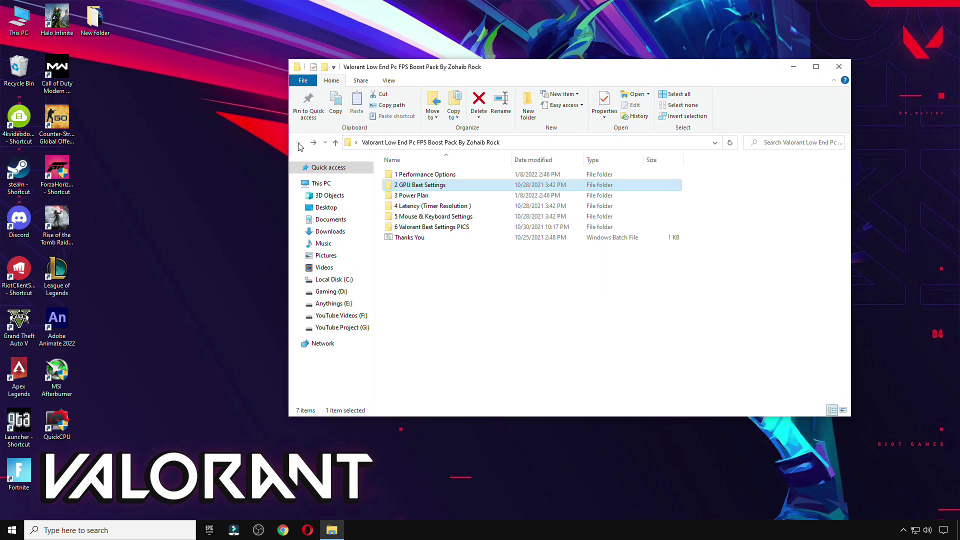
pyautogui.doubleClick(407, 195)
pyautogui.doubleClick(402, 174)
# - Launch QuickCPU from the desktop and close the Quick-CPU folder window
pyautogui.click(52, 426)
pyautogui.doubleClick(52, 426)
pyautogui.click(435, 332)
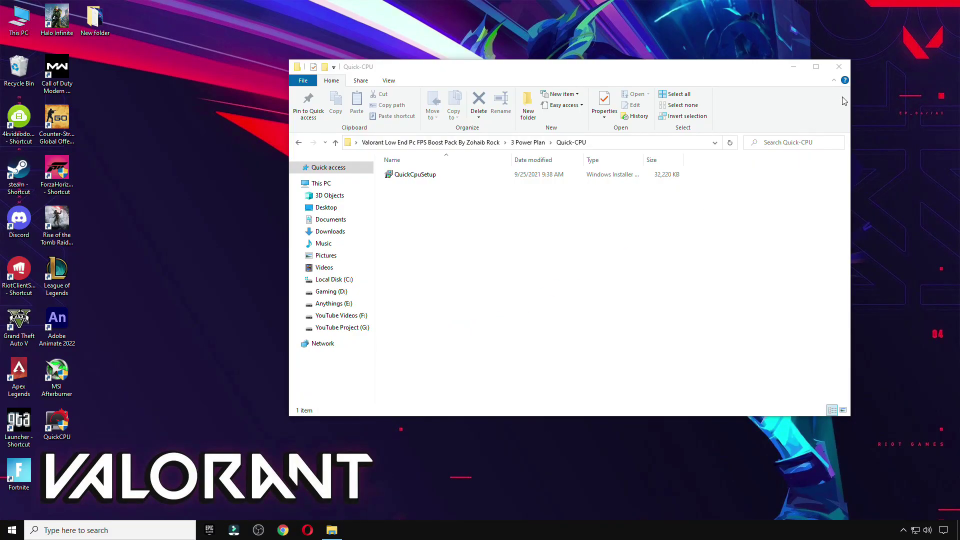
pyautogui.click(838, 68)
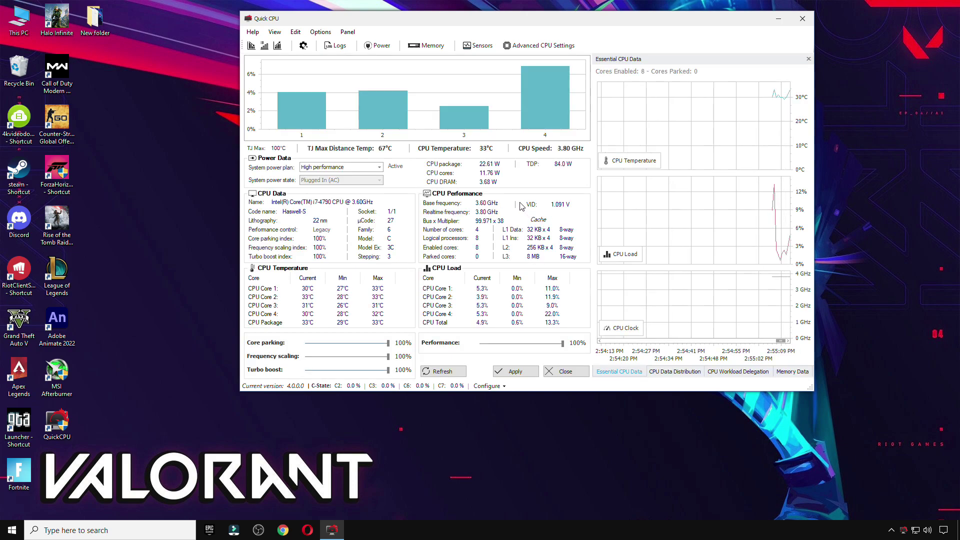
# - Apply the High performance system power plan in Quick CPU and close the program
pyautogui.click(374, 168)
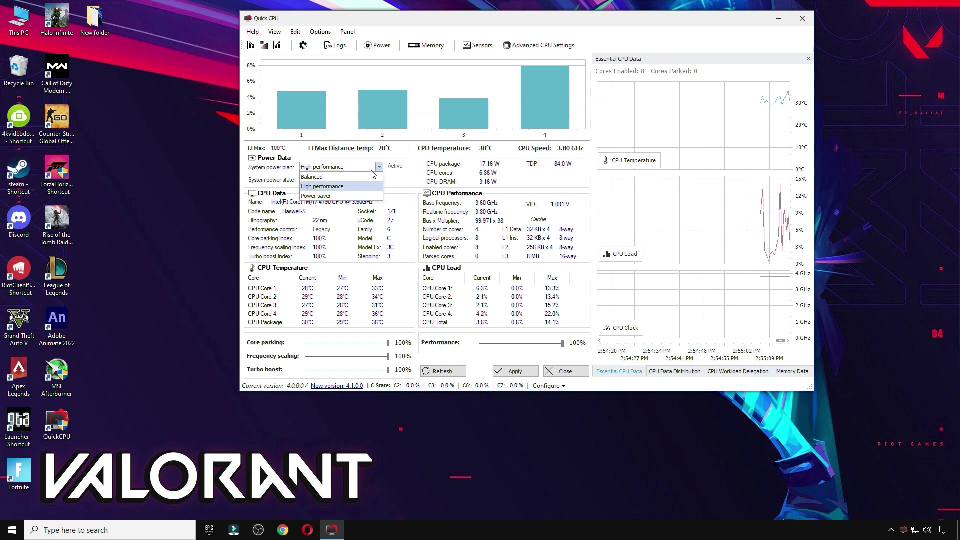
pyautogui.click(362, 188)
pyautogui.click(340, 167)
pyautogui.click(325, 187)
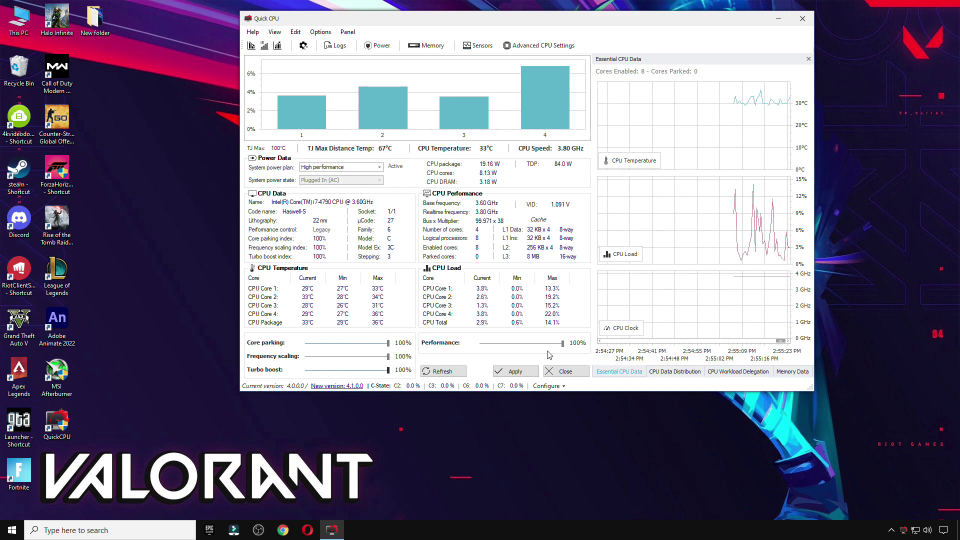
pyautogui.click(511, 371)
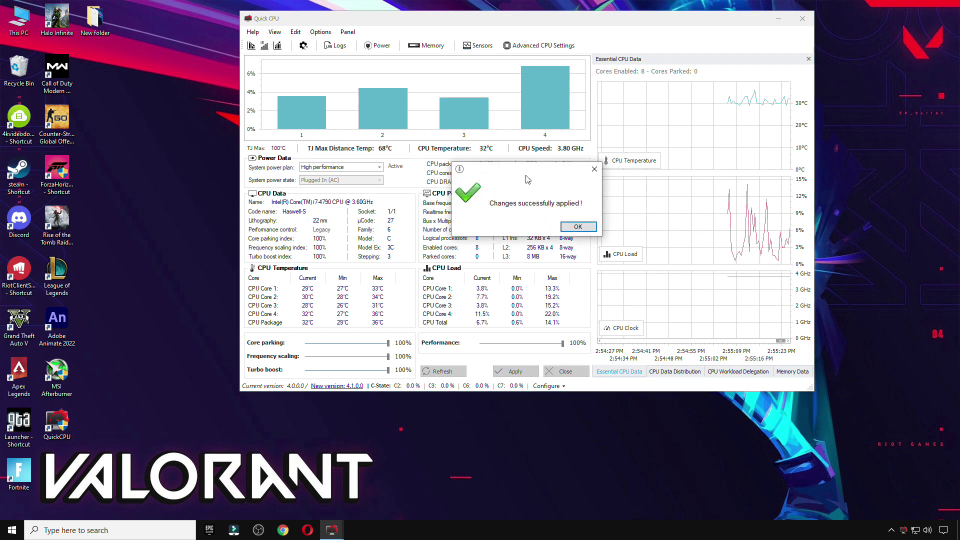
pyautogui.click(574, 226)
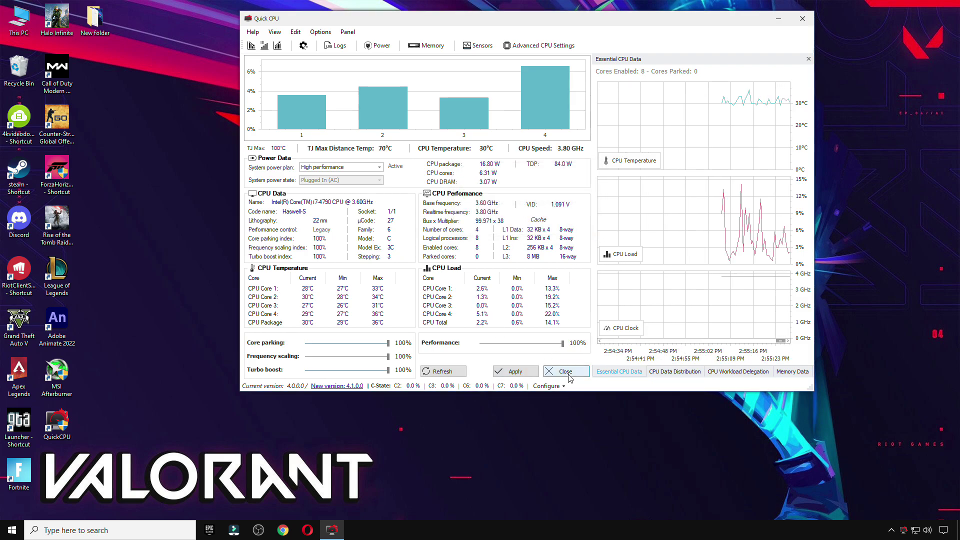
pyautogui.click(566, 371)
# - Search Windows for "power", open Choose a power plan and bring up the High performance plan's advanced power settings
pyautogui.click(145, 531)
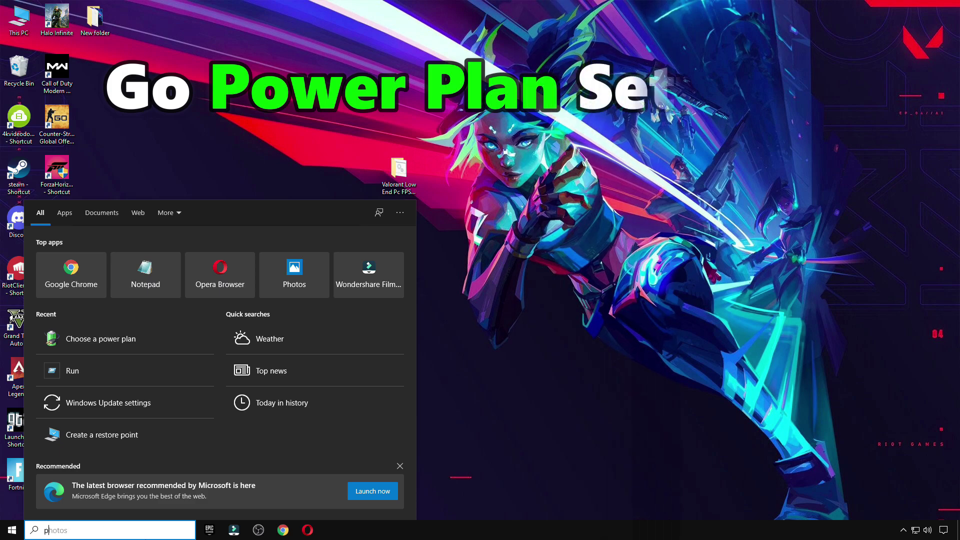
pyautogui.write('power')
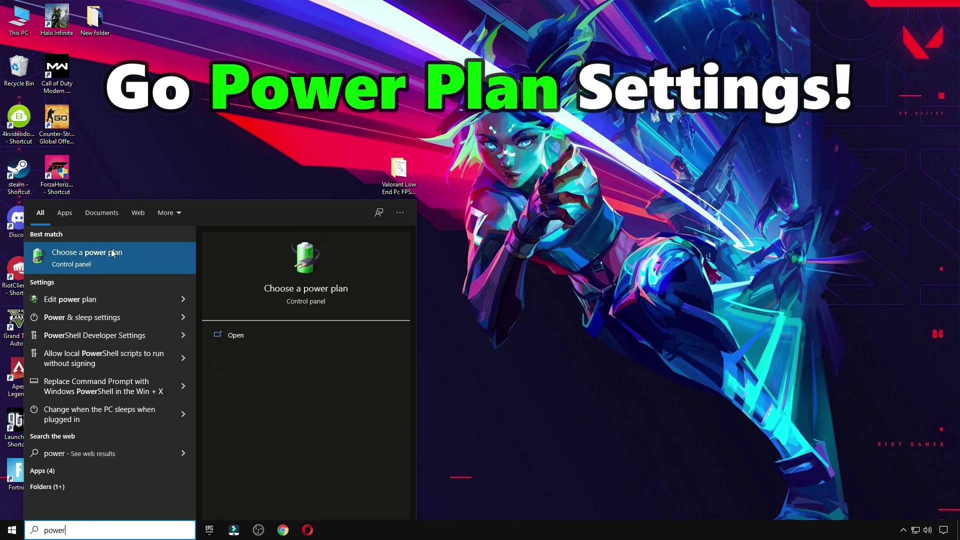
pyautogui.click(115, 256)
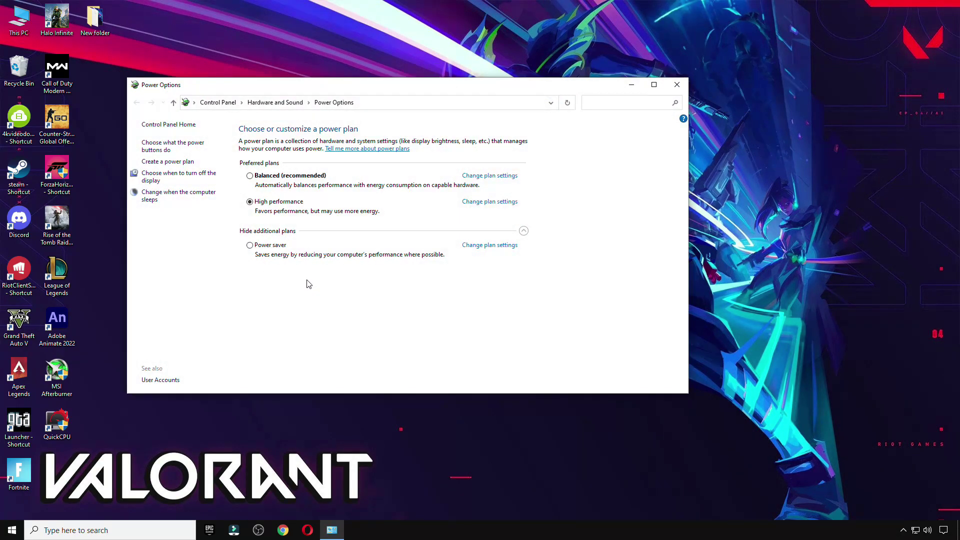
pyautogui.moveTo(412, 92); pyautogui.dragTo(511, 81)
pyautogui.click(622, 220)
pyautogui.click(620, 221)
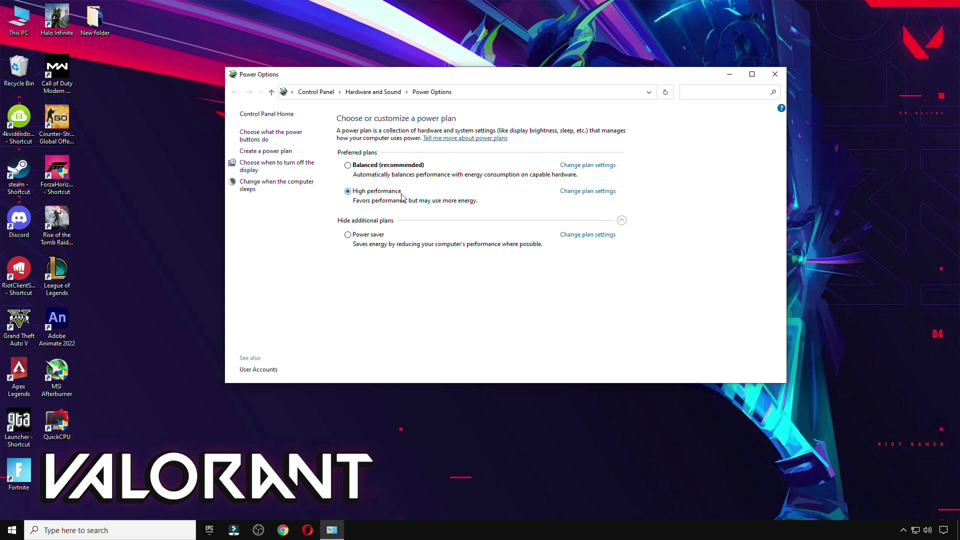
pyautogui.click(586, 193)
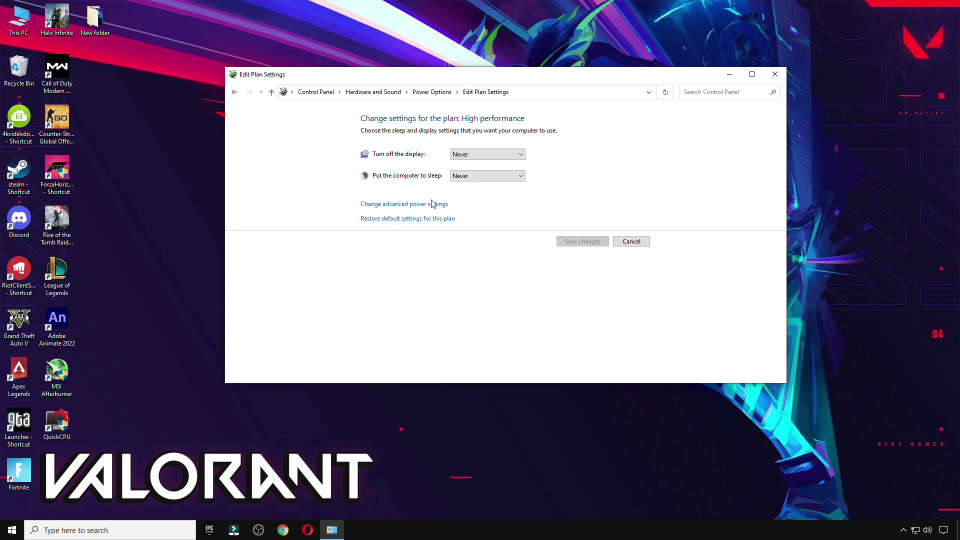
pyautogui.click(406, 205)
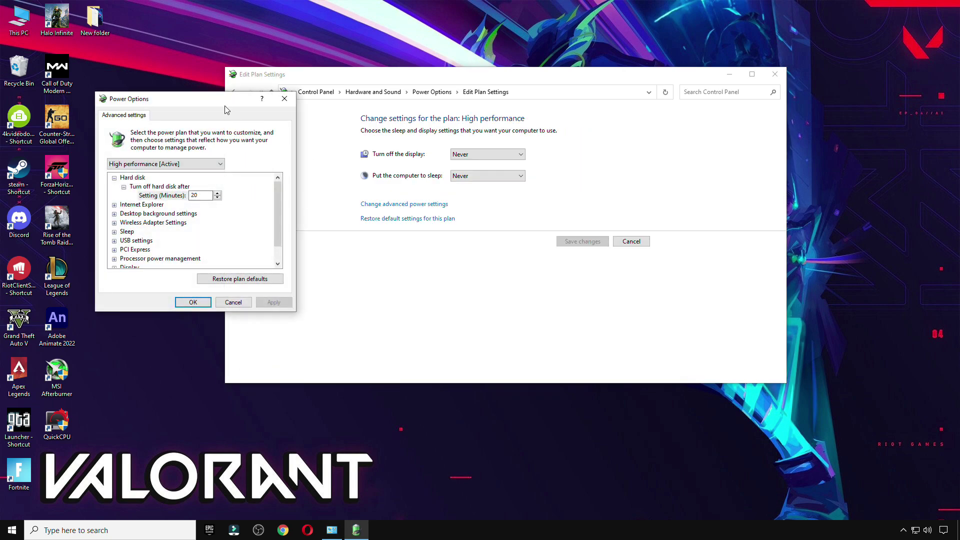
# - Check the Turn off hard disk after setting in the High performance plan's advanced options
pyautogui.click(146, 157)
pyautogui.click(130, 157)
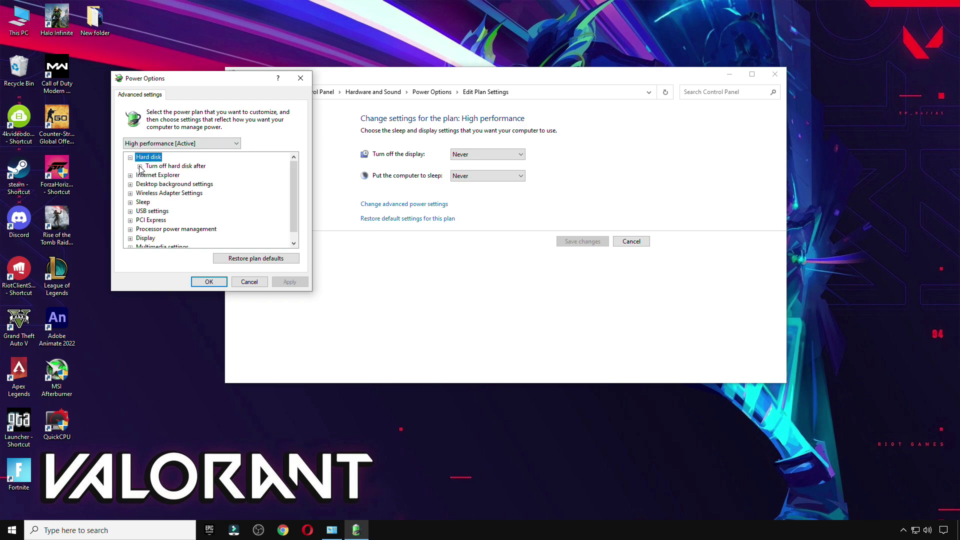
pyautogui.click(130, 157)
pyautogui.click(212, 175)
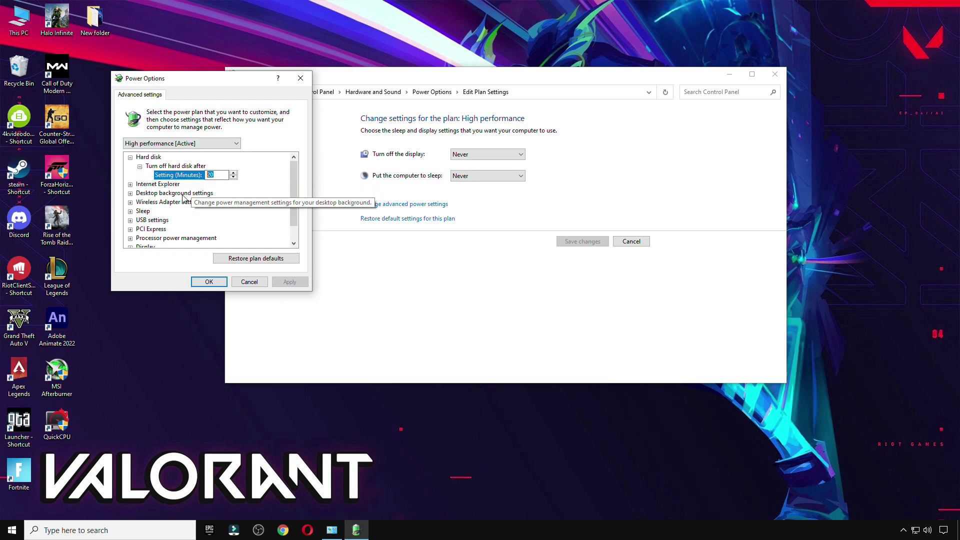
# - Set the wireless adapter's Power Saving Mode to Maximum Performance, confirm, and close the power options
pyautogui.click(199, 202)
pyautogui.click(130, 202)
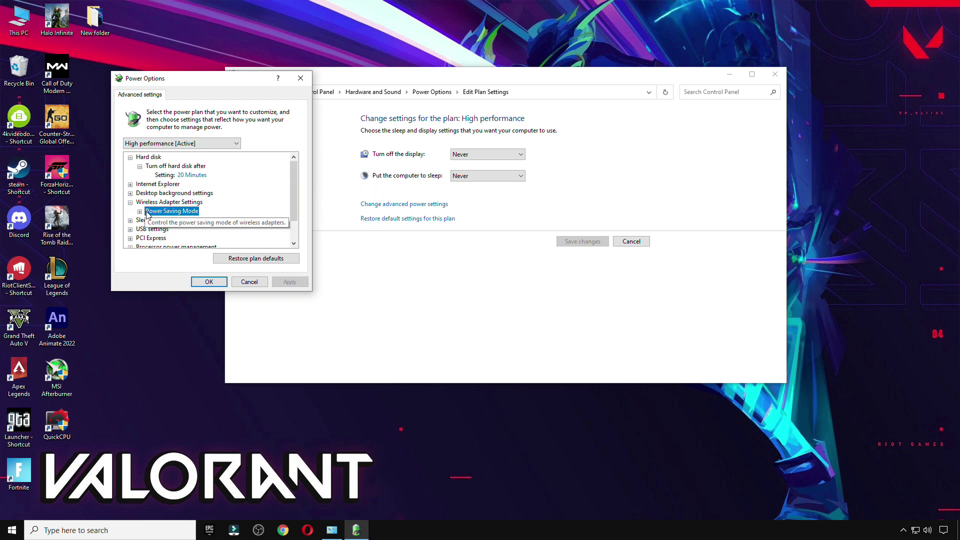
pyautogui.click(205, 220)
pyautogui.click(204, 221)
pyautogui.click(205, 228)
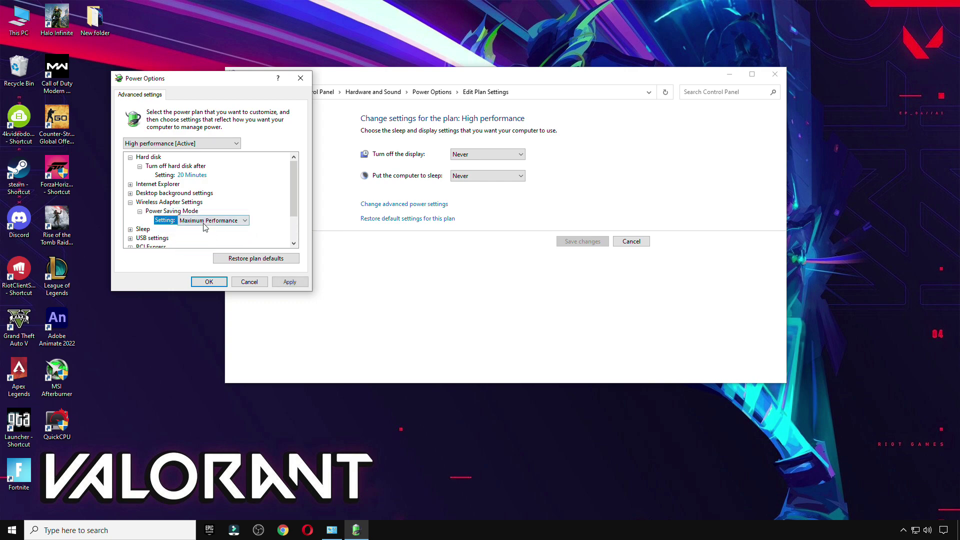
pyautogui.click(209, 282)
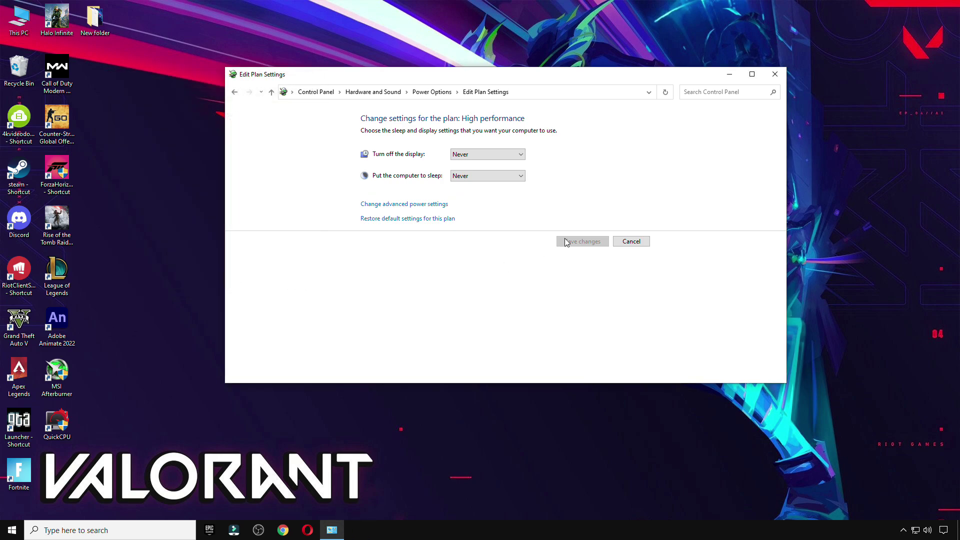
pyautogui.click(628, 245)
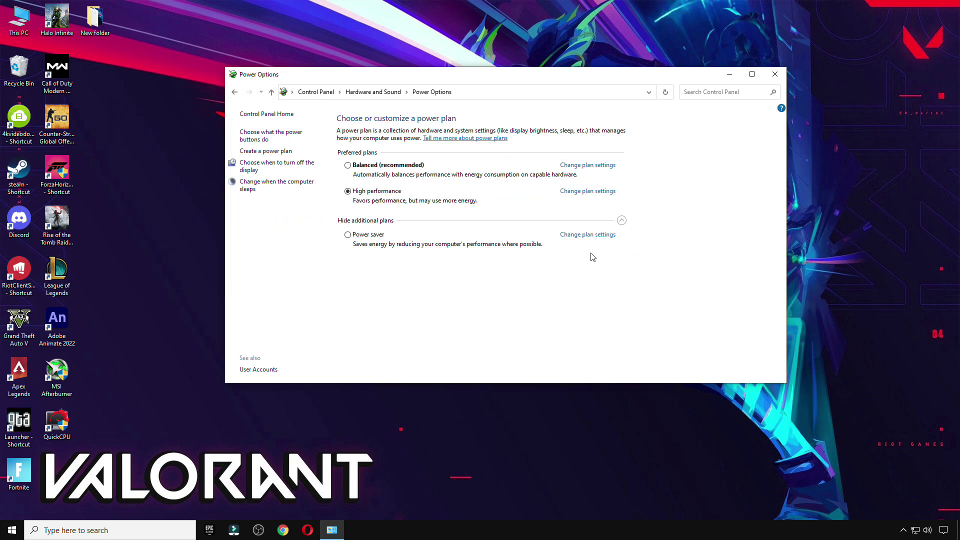
pyautogui.click(775, 74)
# - Open the boost pack's 4 Latency (Timer Resolution ) folder and launch Timer Resolution
pyautogui.doubleClick(415, 182)
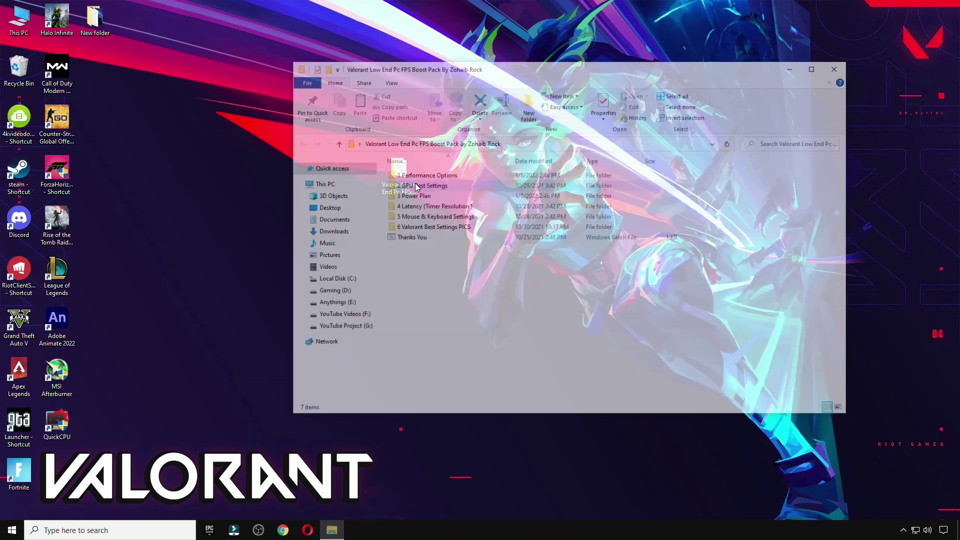
pyautogui.doubleClick(418, 207)
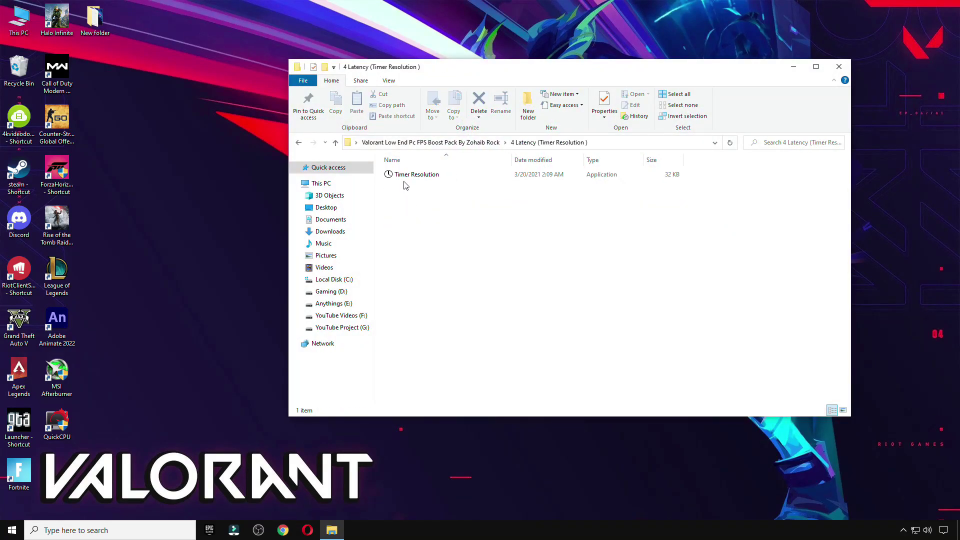
pyautogui.doubleClick(419, 174)
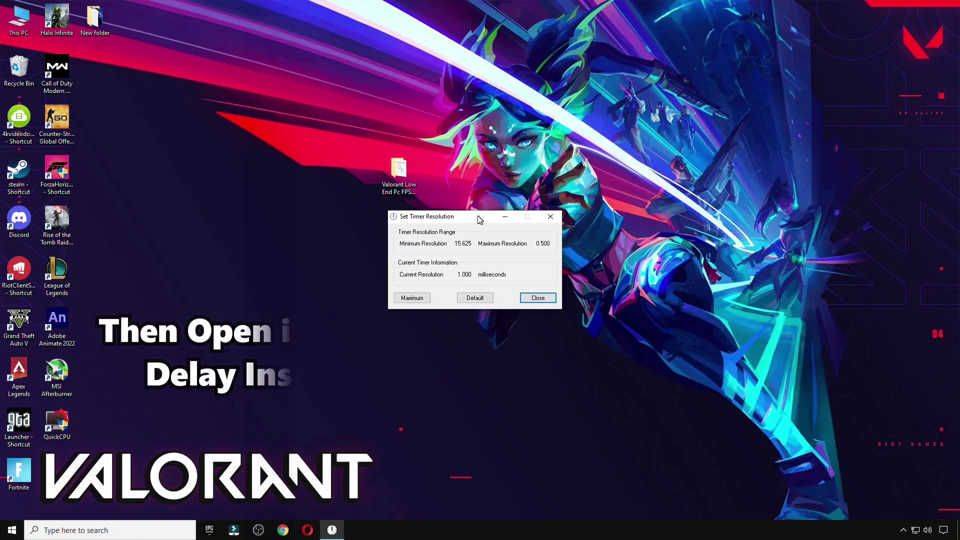
# - Set the timer resolution to Maximum and leave the Set Timer Resolution window minimized
pyautogui.moveTo(480, 219); pyautogui.dragTo(445, 215)
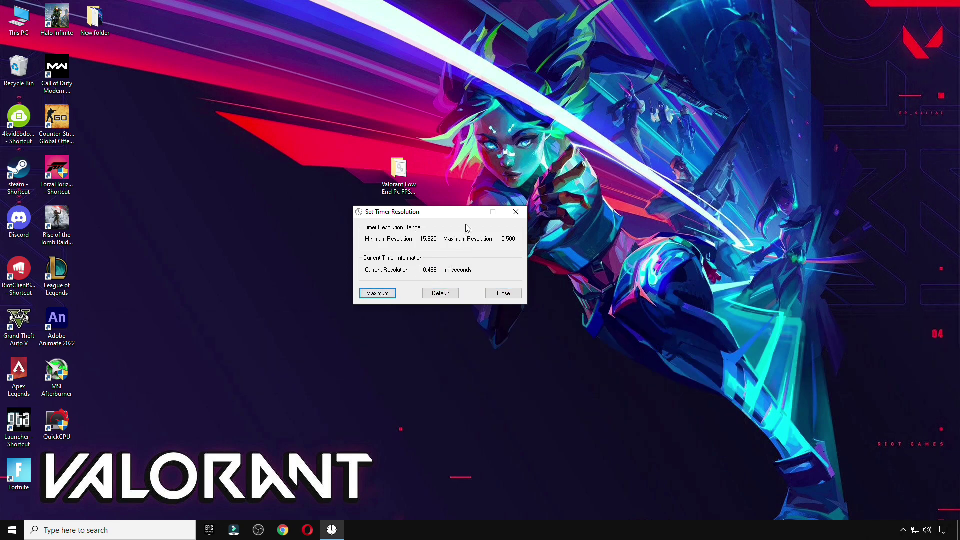
pyautogui.click(471, 212)
pyautogui.click(331, 530)
pyautogui.click(331, 530)
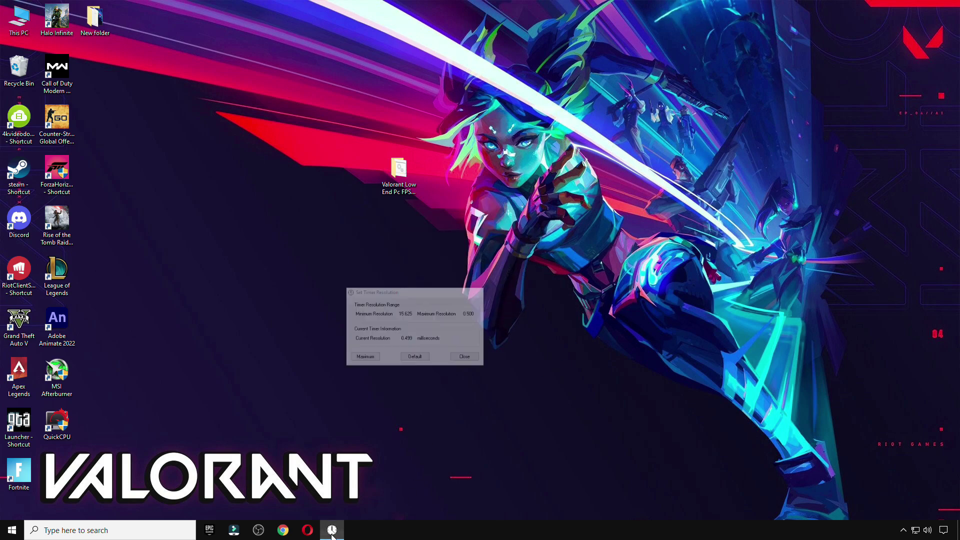
# - Open the M1 Mouse Acceleration shortcut in the pack's 5 Mouse & Keyboard Settings folder, then adjust and apply the mouse settings
pyautogui.doubleClick(399, 170)
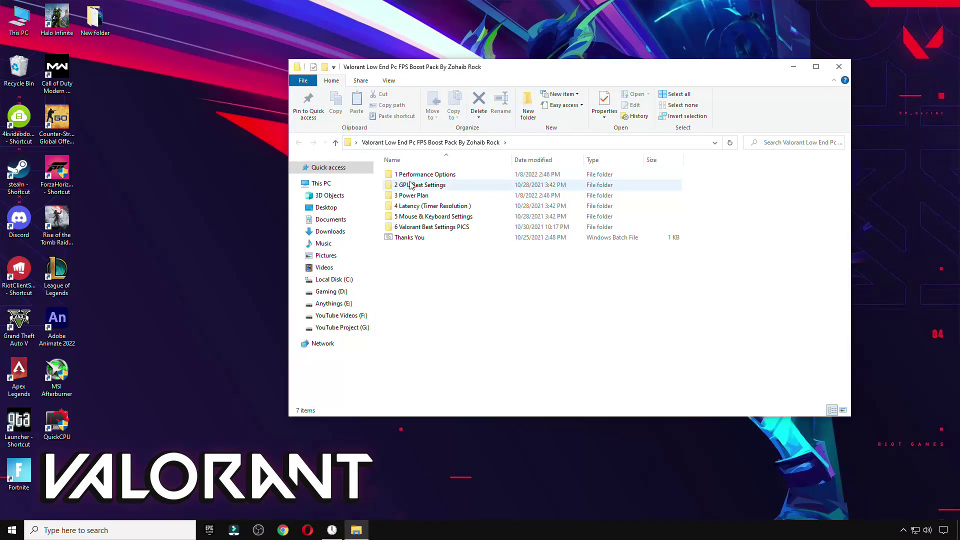
pyautogui.doubleClick(415, 216)
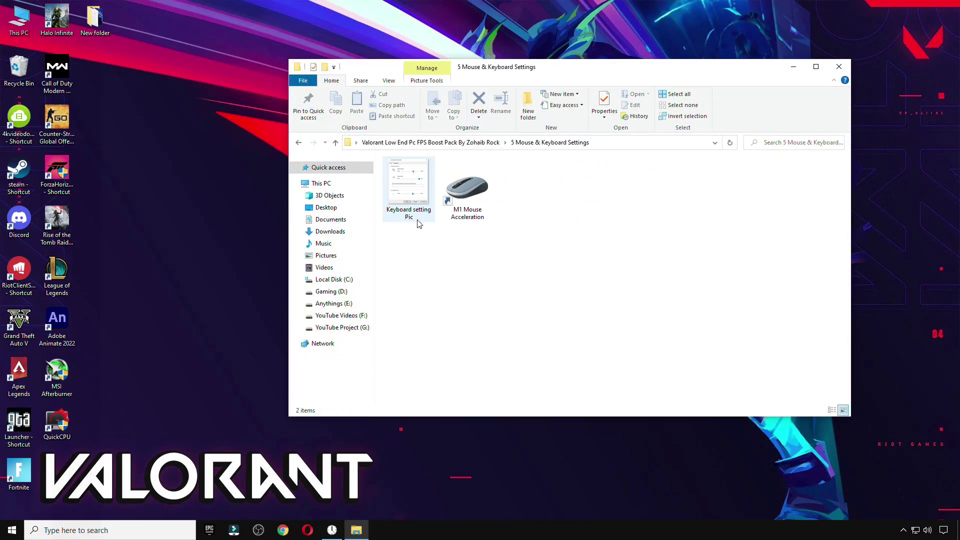
pyautogui.doubleClick(471, 209)
pyautogui.click(148, 182)
pyautogui.click(192, 171)
pyautogui.click(267, 321)
pyautogui.click(204, 322)
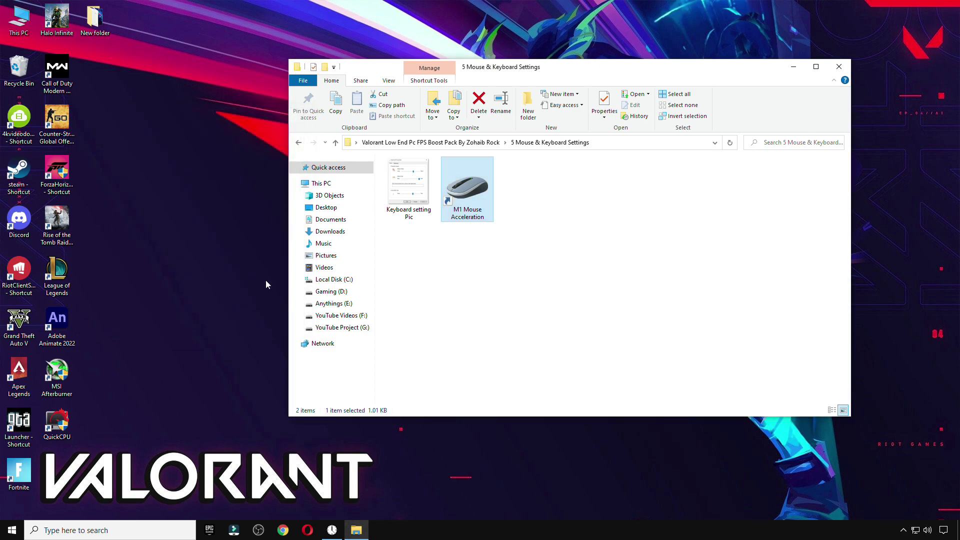
# - Open Logitech G HUB, check for a software update in its settings and return to the G402 home screen
pyautogui.click(903, 531)
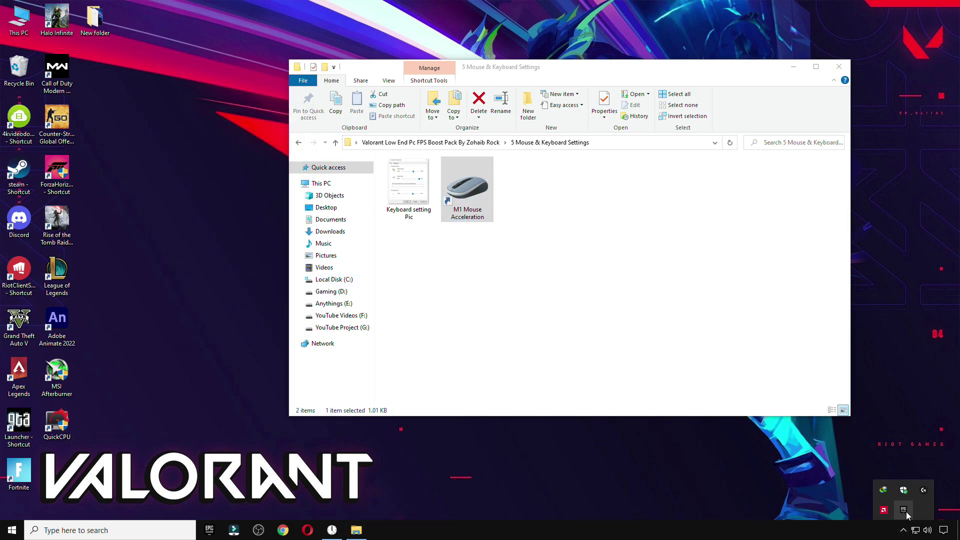
pyautogui.click(923, 490)
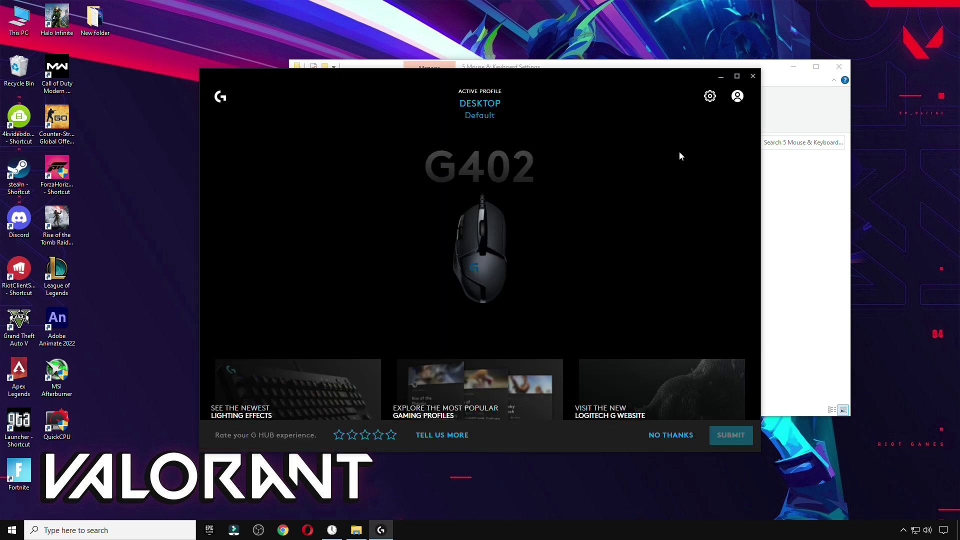
pyautogui.click(710, 96)
pyautogui.click(664, 126)
pyautogui.click(219, 102)
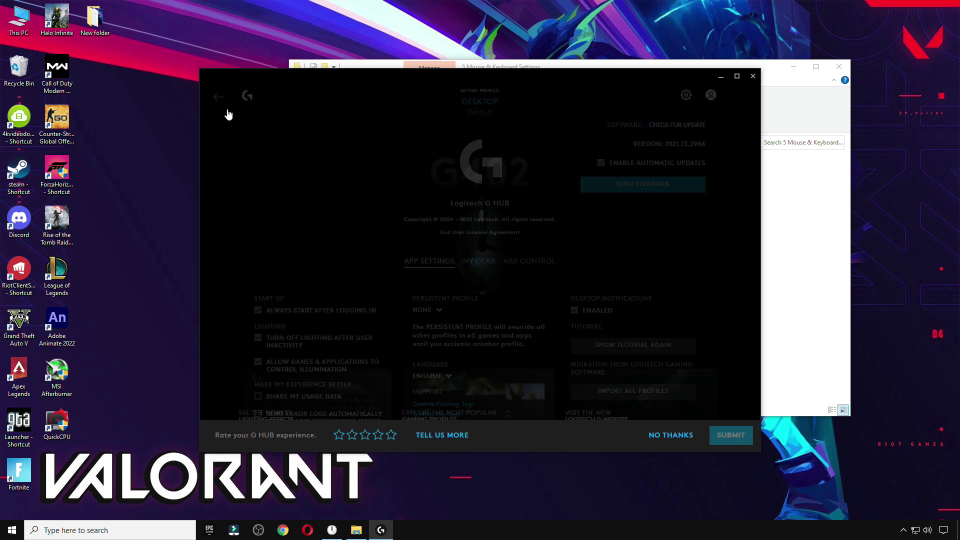
# - Show the G402 mouse's DPI and report rate settings, then close G HUB
pyautogui.click(494, 252)
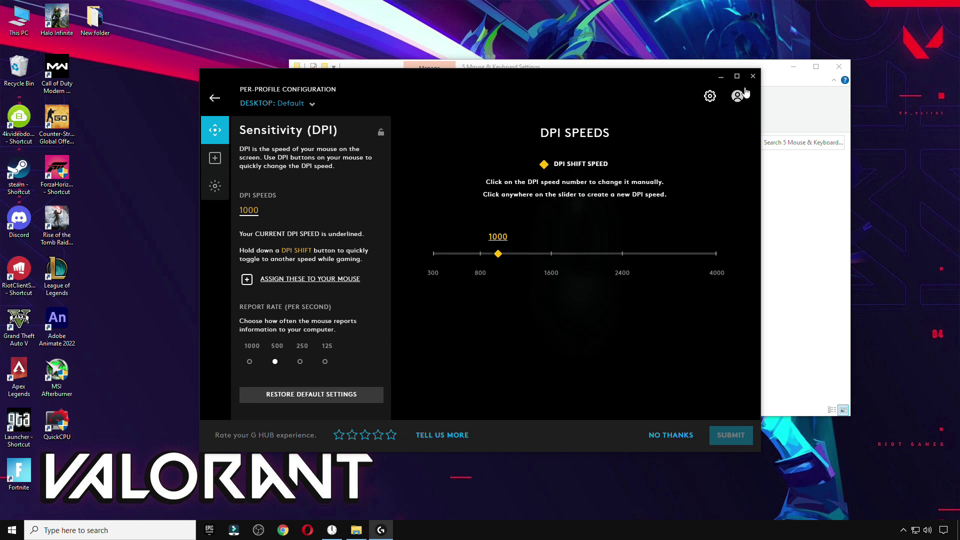
pyautogui.click(752, 76)
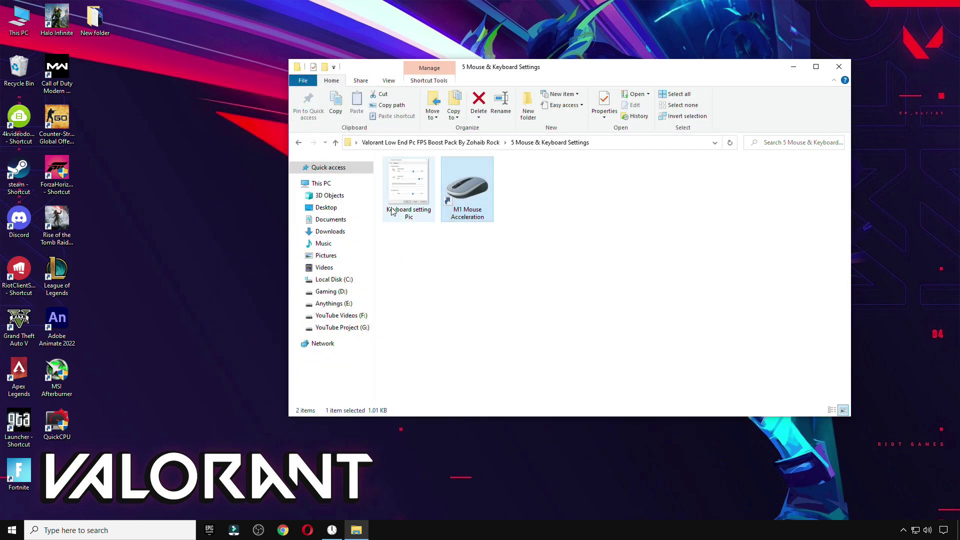
# - Open the Keyboard setting Pic reference image, then search Windows for keyboard and open Keyboard Properties
pyautogui.doubleClick(392, 212)
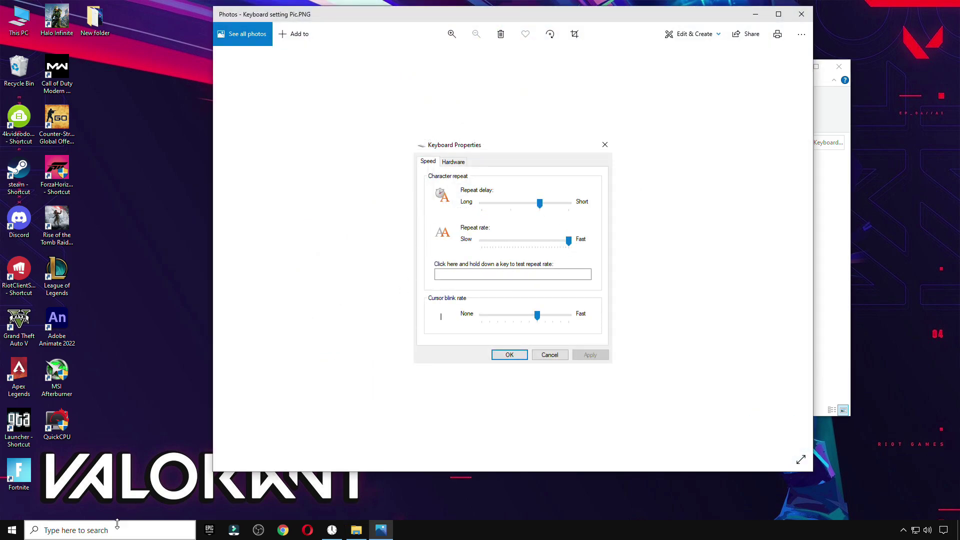
pyautogui.click(121, 525)
pyautogui.write('ke')
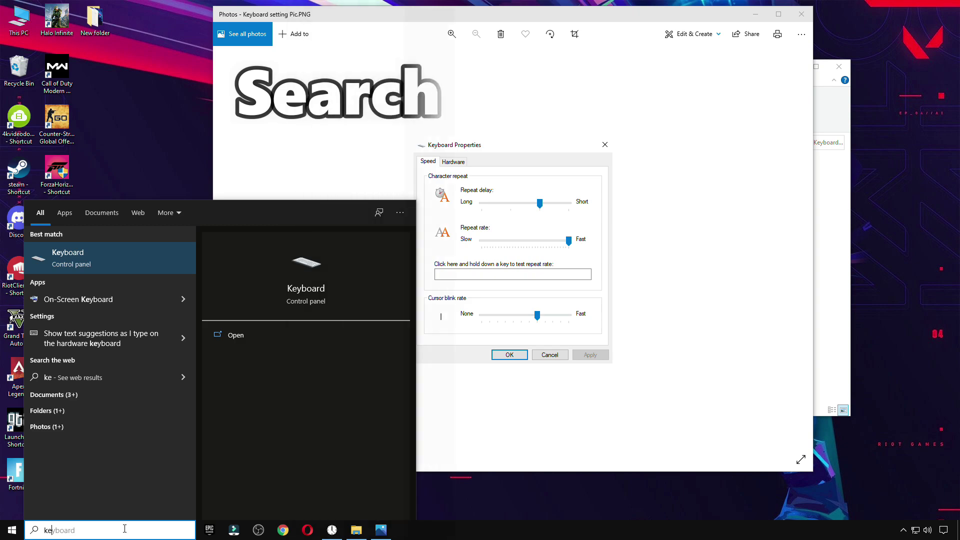
pyautogui.write('yboard')
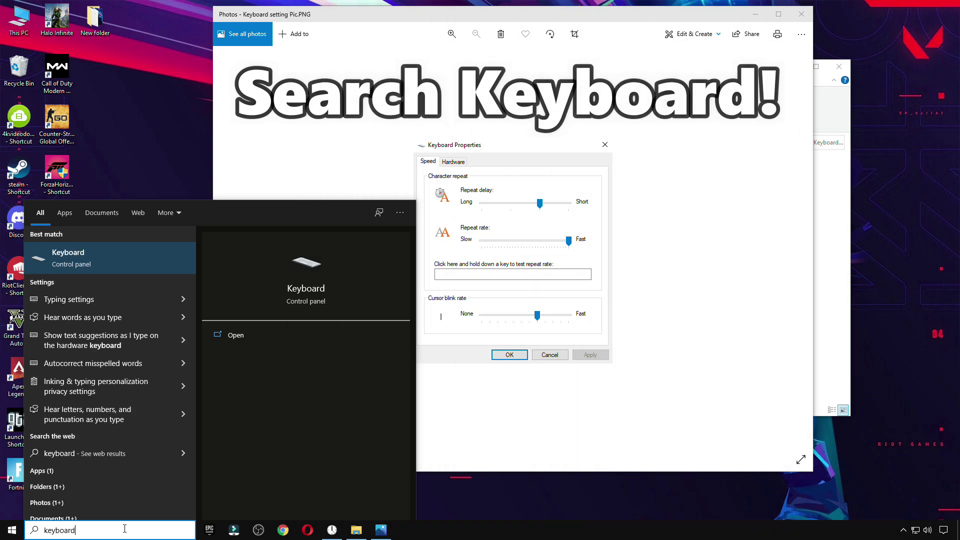
pyautogui.click(127, 253)
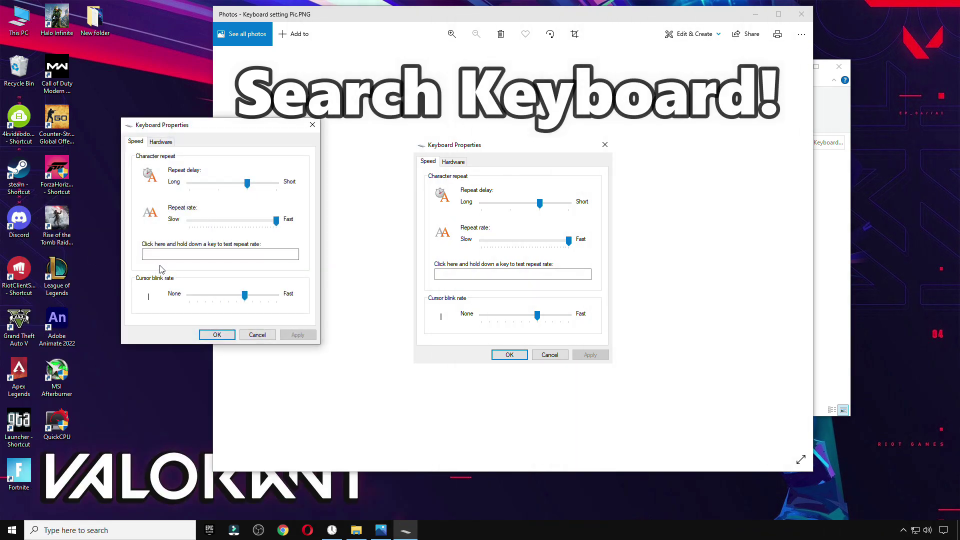
# - Compare Keyboard Properties side by side with the reference image, confirm the keyboard settings and close the image
pyautogui.moveTo(216, 128); pyautogui.dragTo(302, 157)
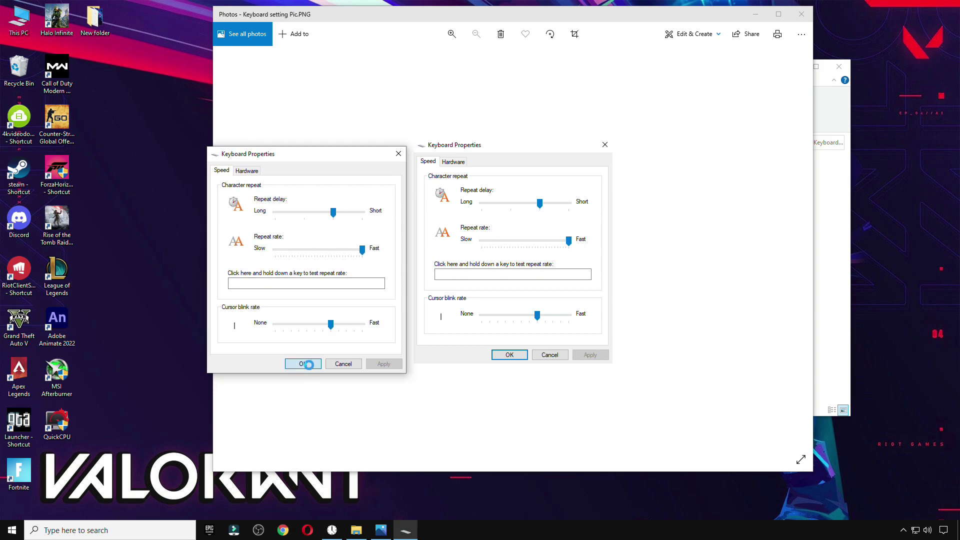
pyautogui.click(303, 363)
pyautogui.click(801, 14)
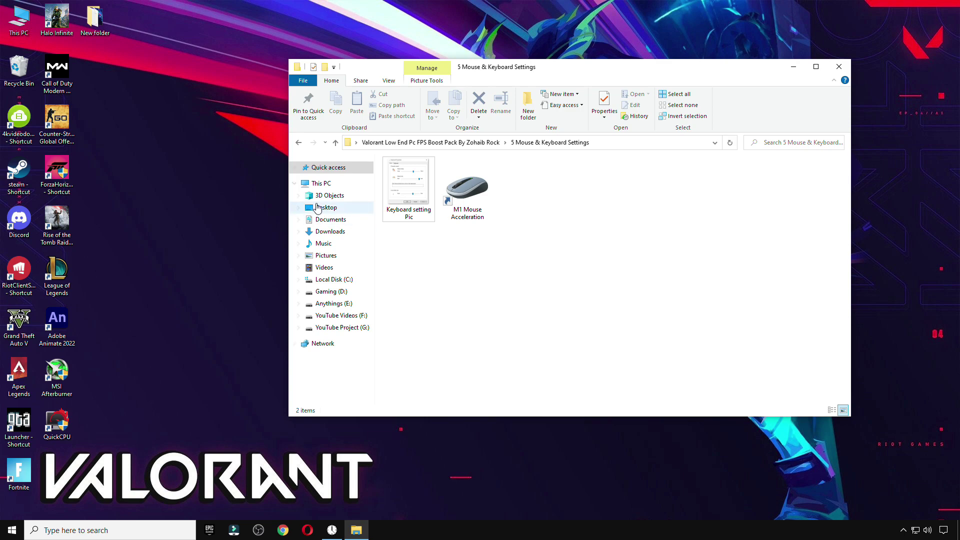
# - Review the general and graphics quality reference images in the pack's 6 Valorant Best Settings PICS folder, then close the viewer
pyautogui.click(299, 143)
pyautogui.doubleClick(405, 227)
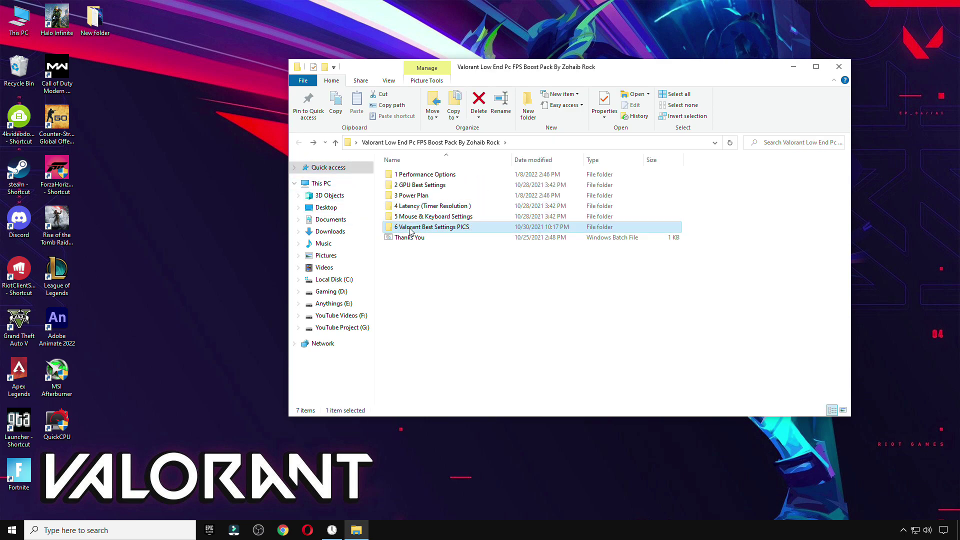
pyautogui.moveTo(583, 65); pyautogui.dragTo(528, 23)
pyautogui.click(353, 146)
pyautogui.doubleClick(353, 146)
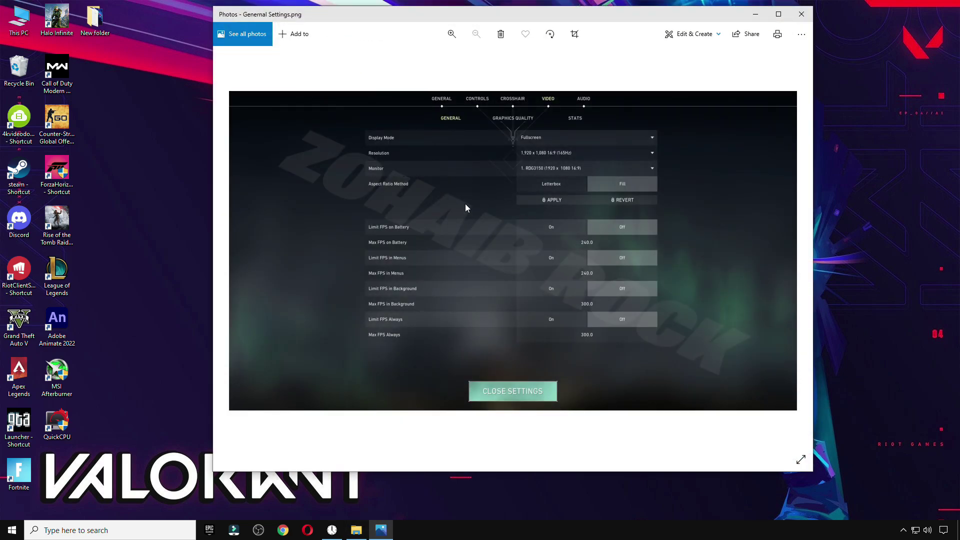
pyautogui.press('Right')
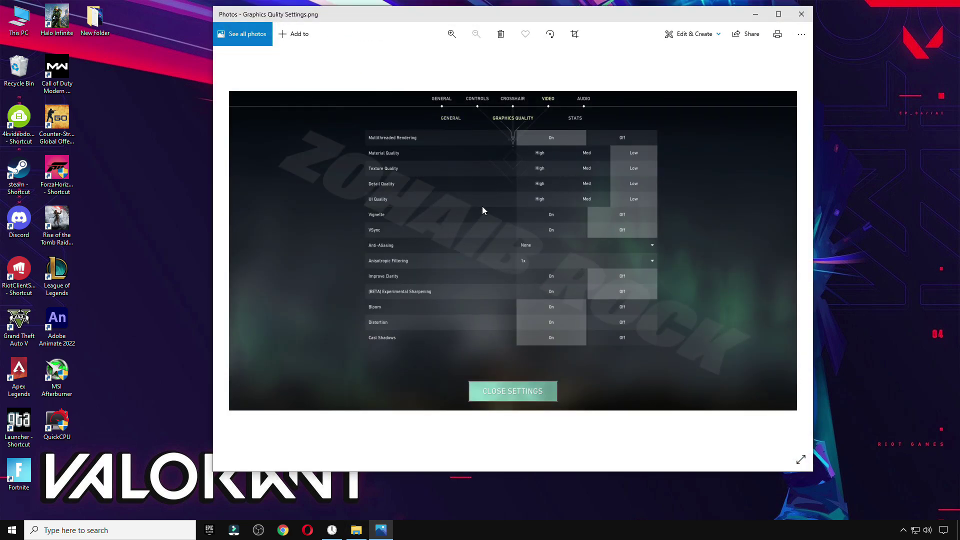
pyautogui.click(801, 15)
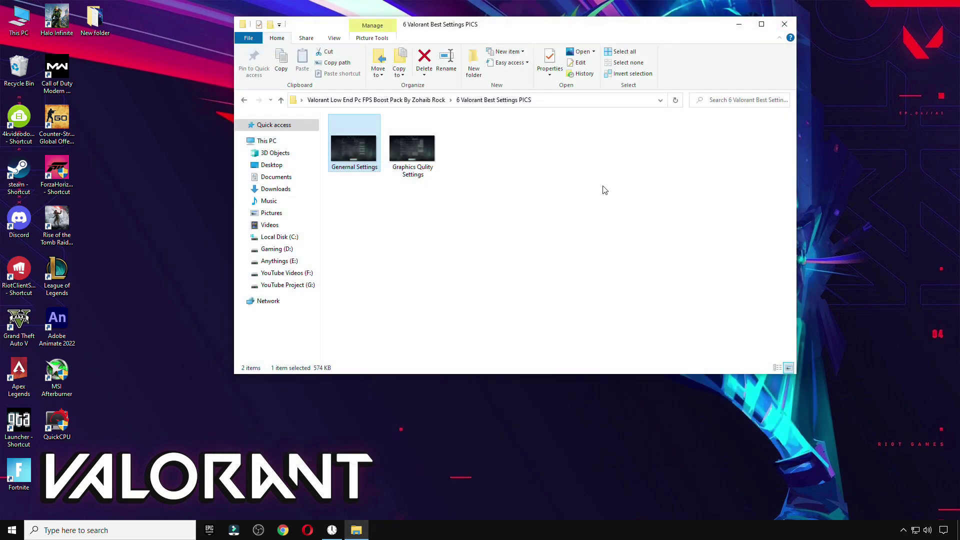
# - Close the folder window and place the Valorant boost pack folder on the desktop beneath New folder
pyautogui.click(788, 30)
pyautogui.moveTo(398, 167); pyautogui.dragTo(95, 67)
# - Empty the Recycle Bin and confirm the deletion
pyautogui.rightClick(9, 76)
pyautogui.click(40, 91)
pyautogui.click(515, 305)
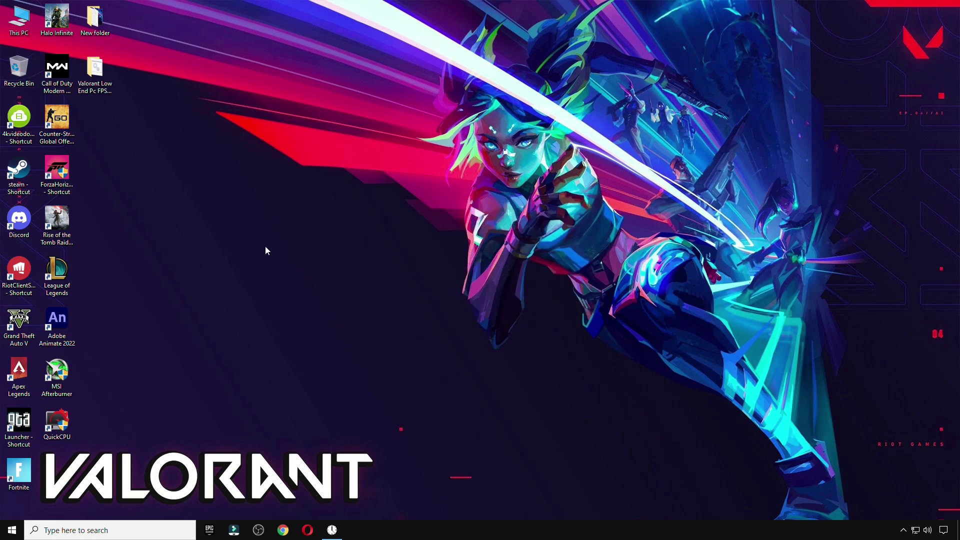
# - Restart the PC to apply the optimization changes
pyautogui.click(12, 530)
pyautogui.click(13, 508)
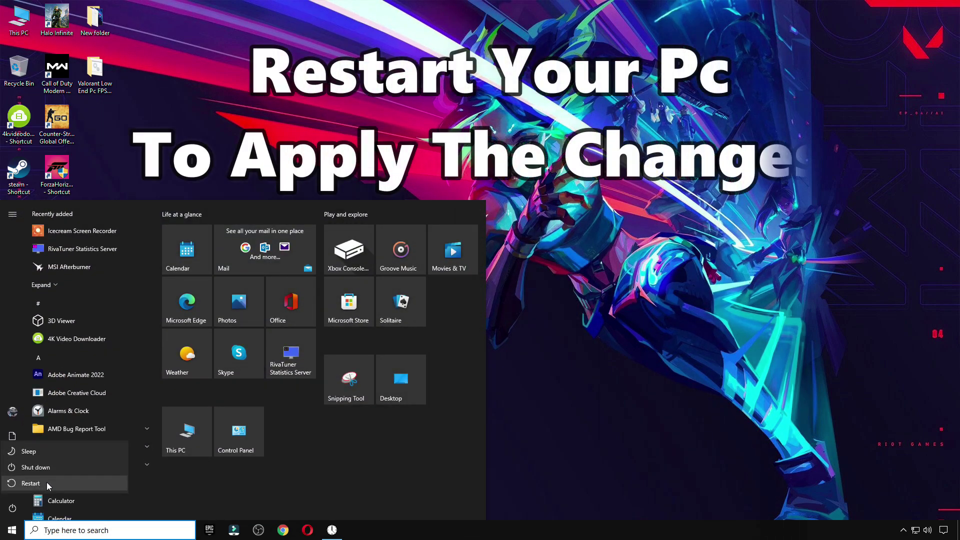